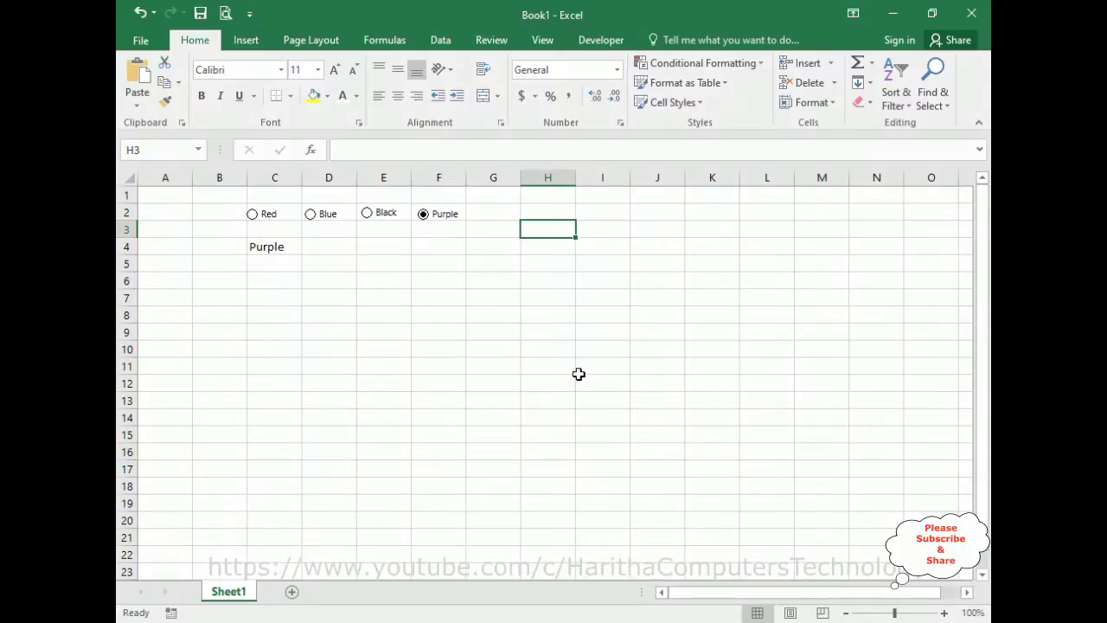
- Try the Red, Blue, Purple and Black option buttons to check the colour name shown in C4
left_click(253, 217)
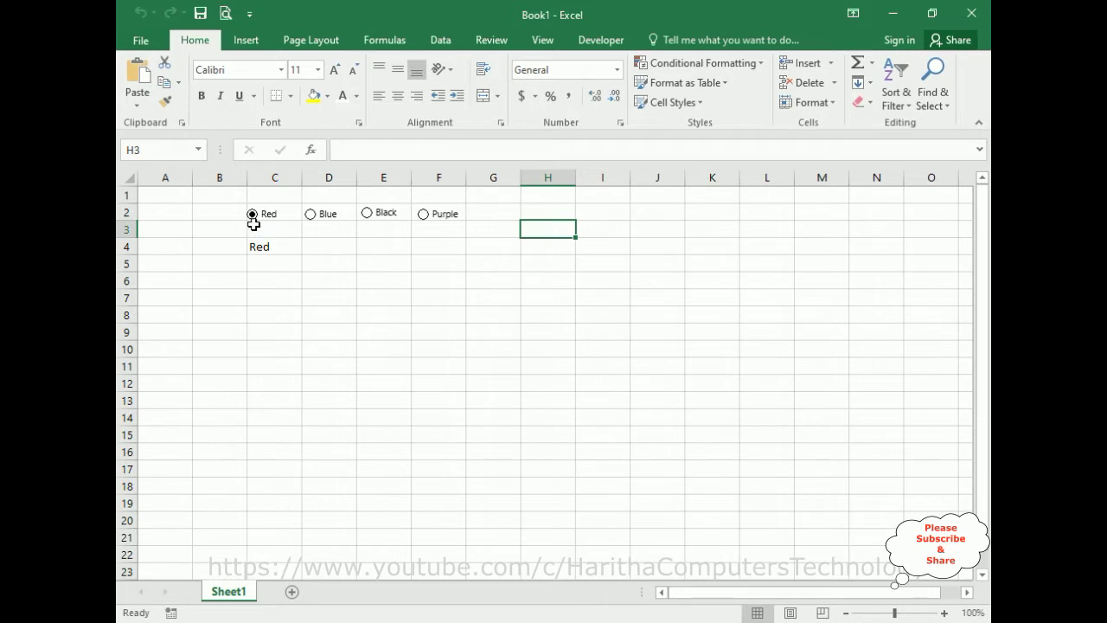
left_click(313, 218)
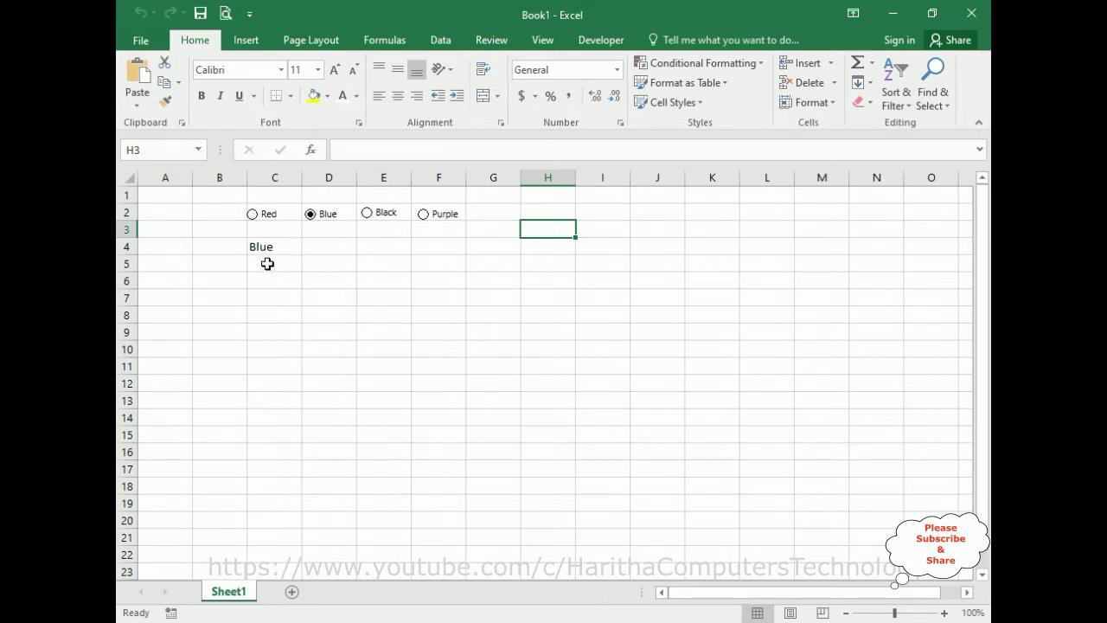
left_click(424, 217)
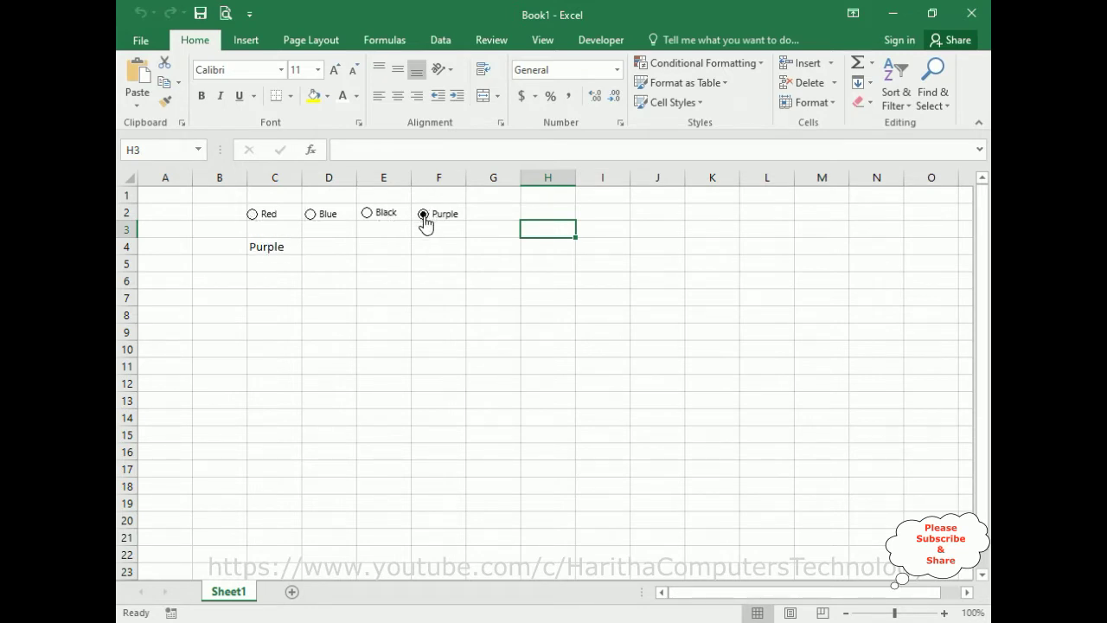
left_click(368, 216)
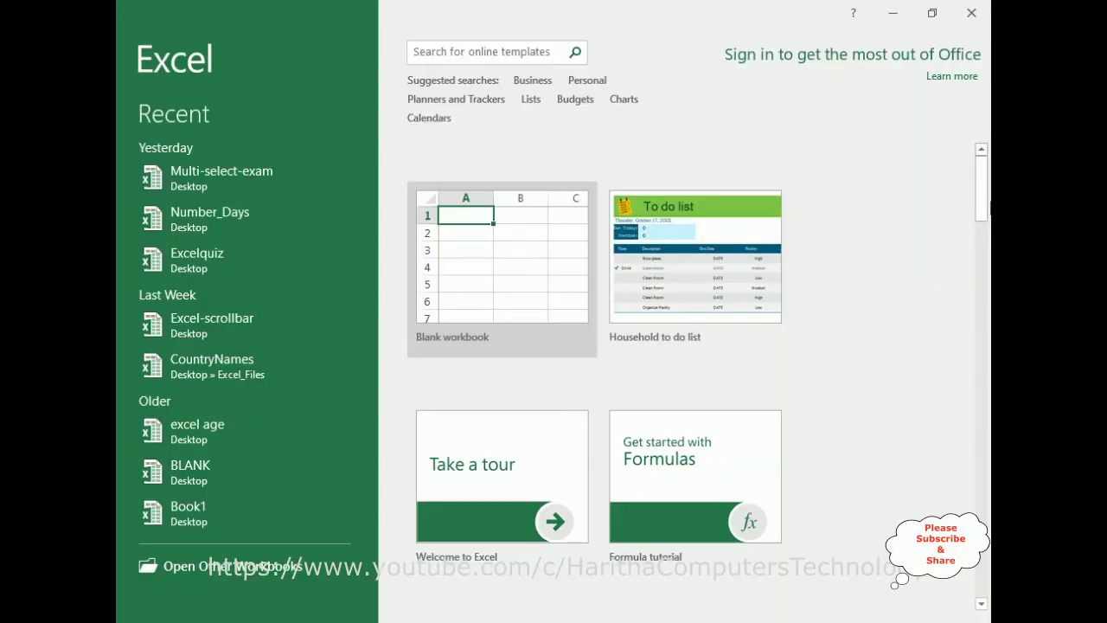
- Create a blank workbook and display the Developer commands
left_click(478, 278)
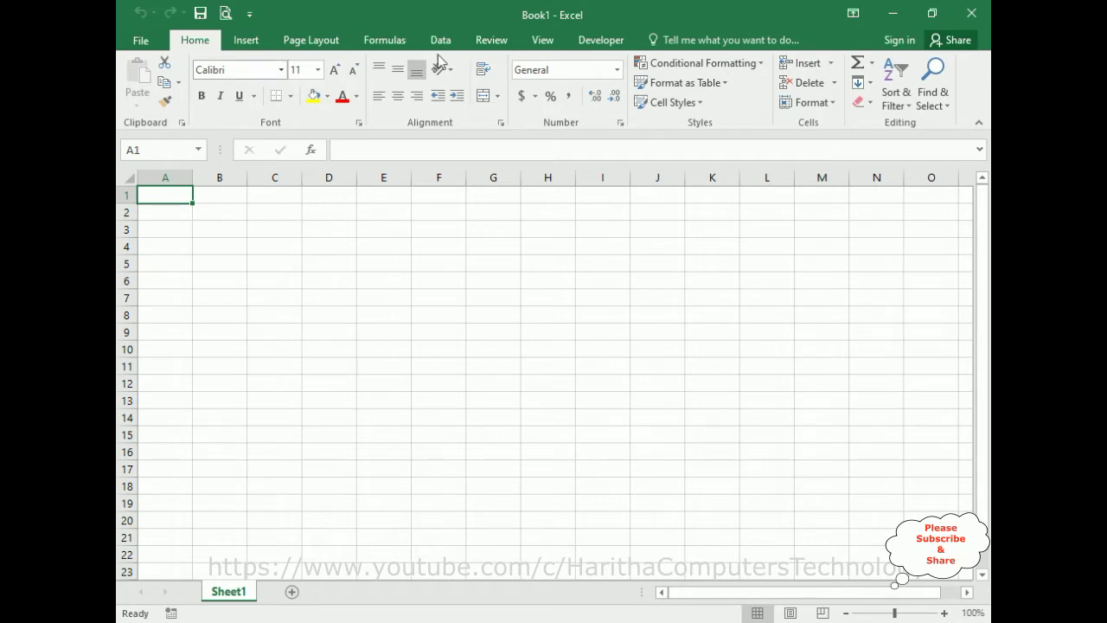
left_click(581, 45)
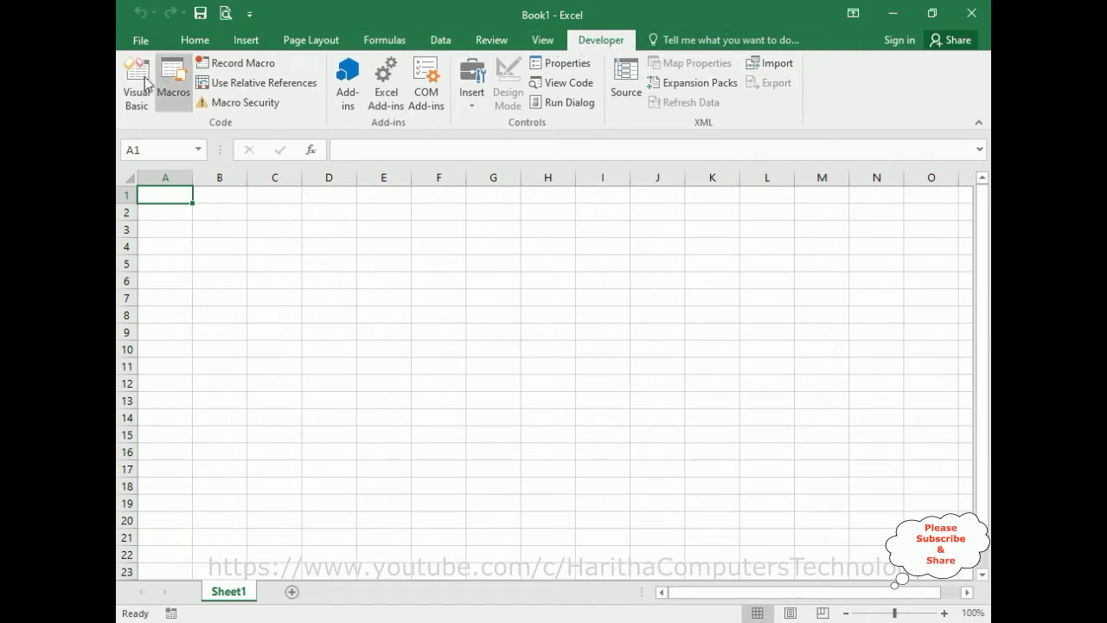
- Disable the Developer main tab in the ribbon customization options and apply the change
left_click(136, 42)
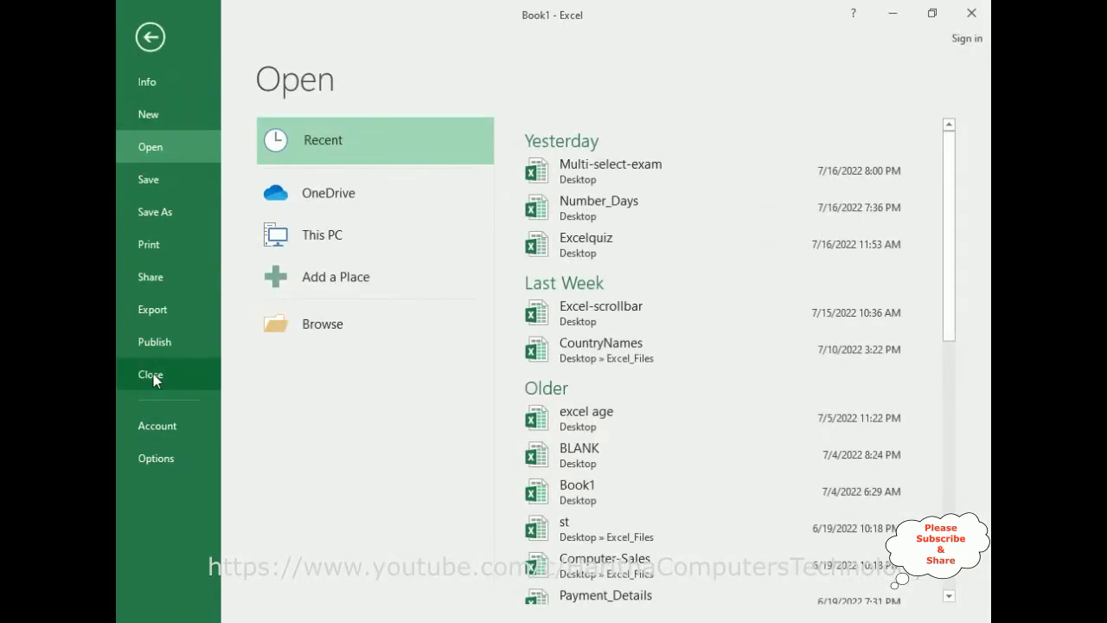
left_click(153, 460)
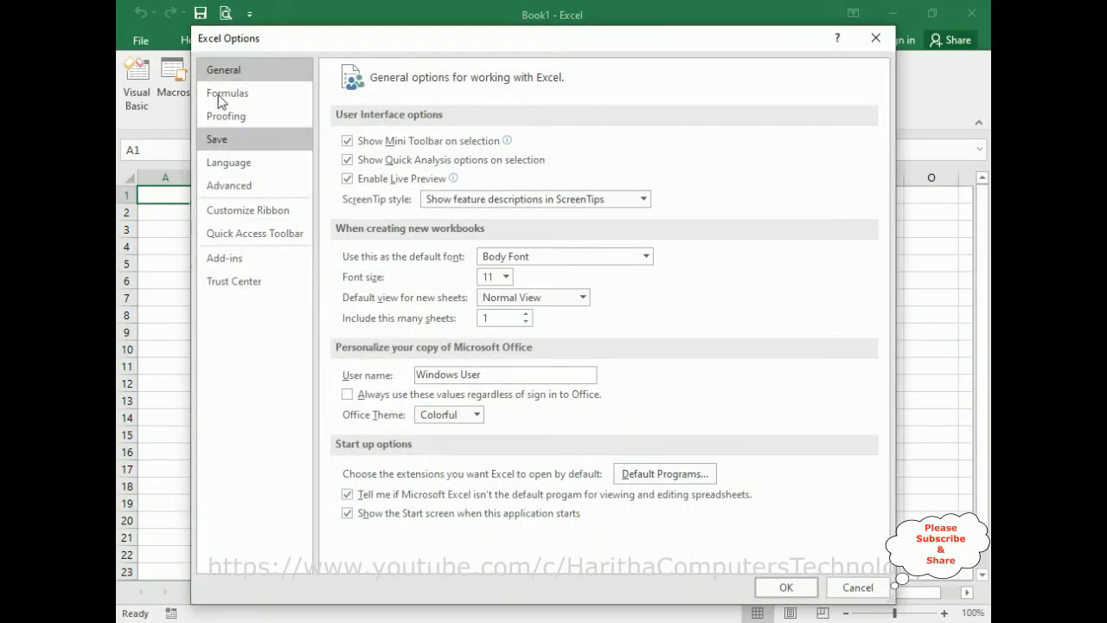
left_click(255, 218)
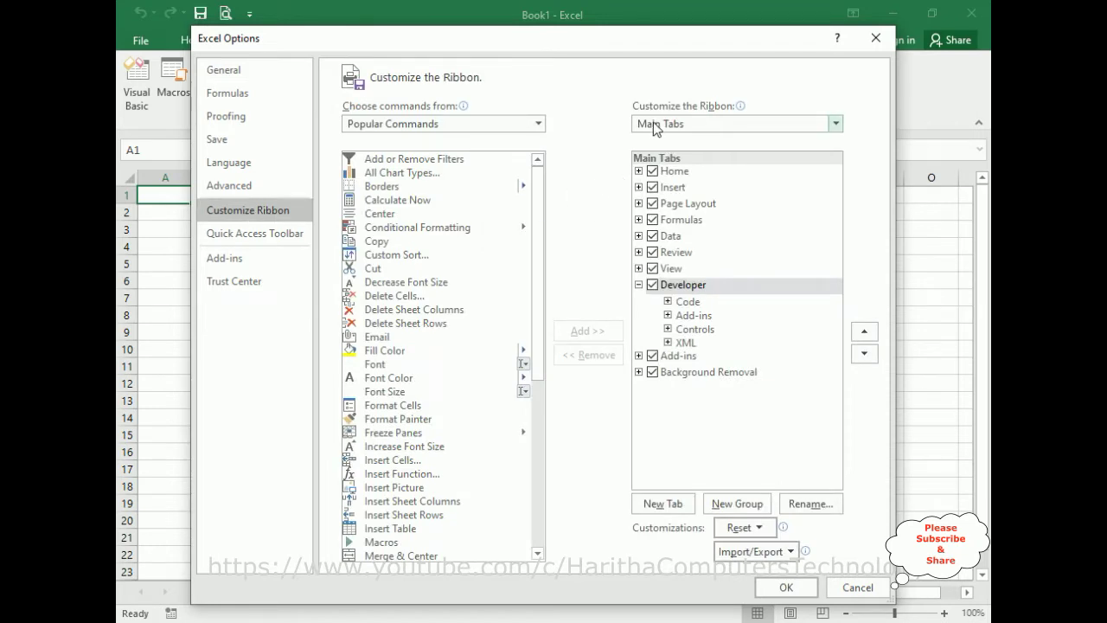
left_click(652, 285)
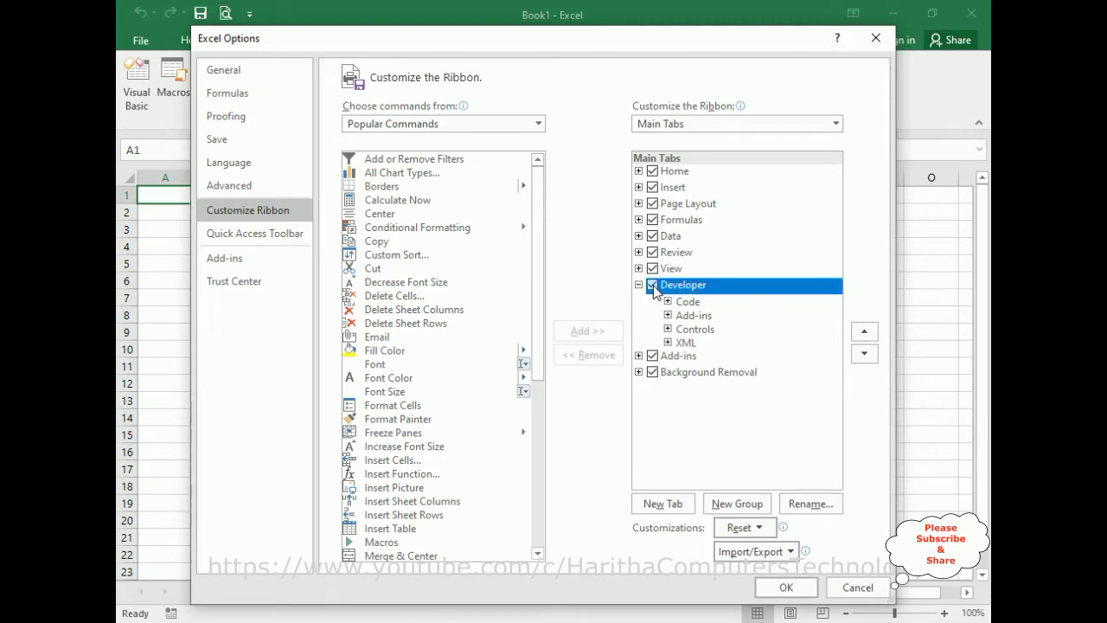
left_click(786, 587)
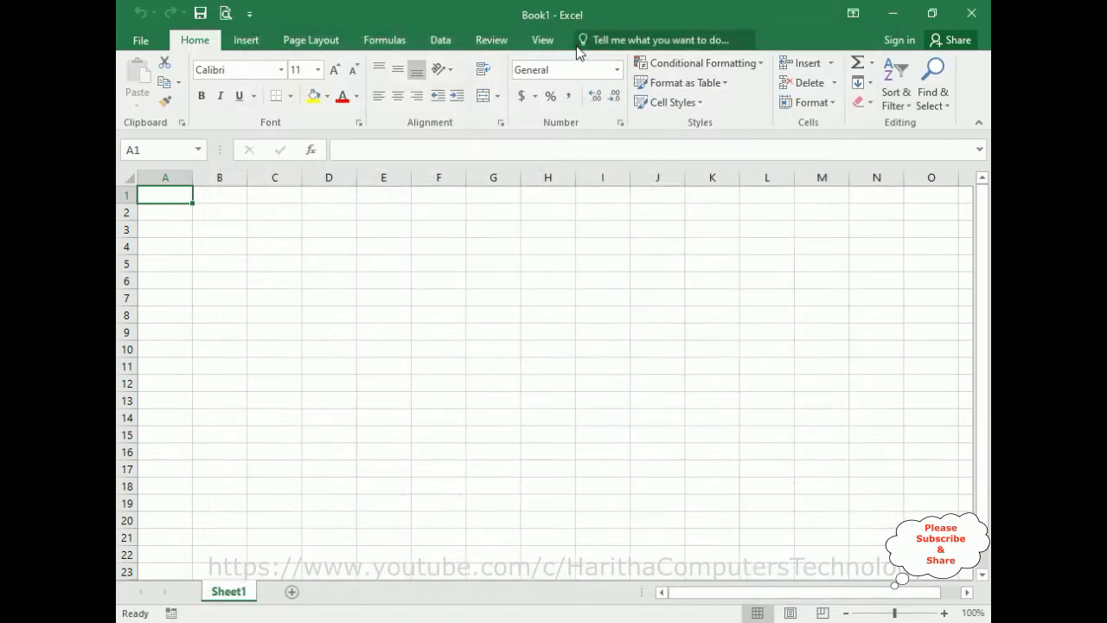
- Enable the Developer main tab in the ribbon customization options and apply the change
left_click(143, 39)
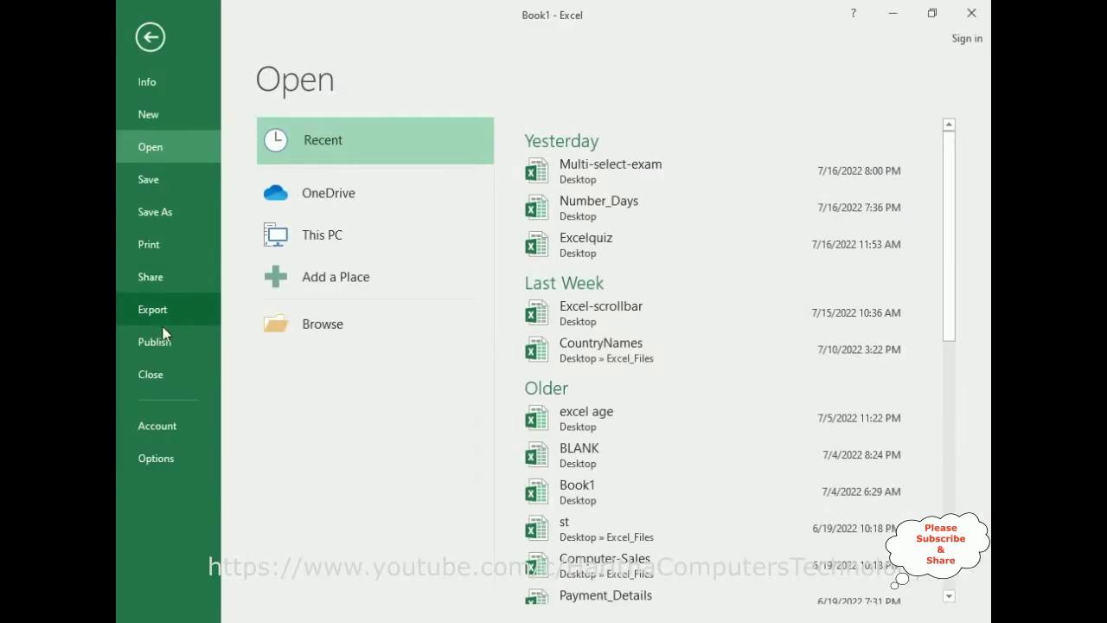
left_click(165, 461)
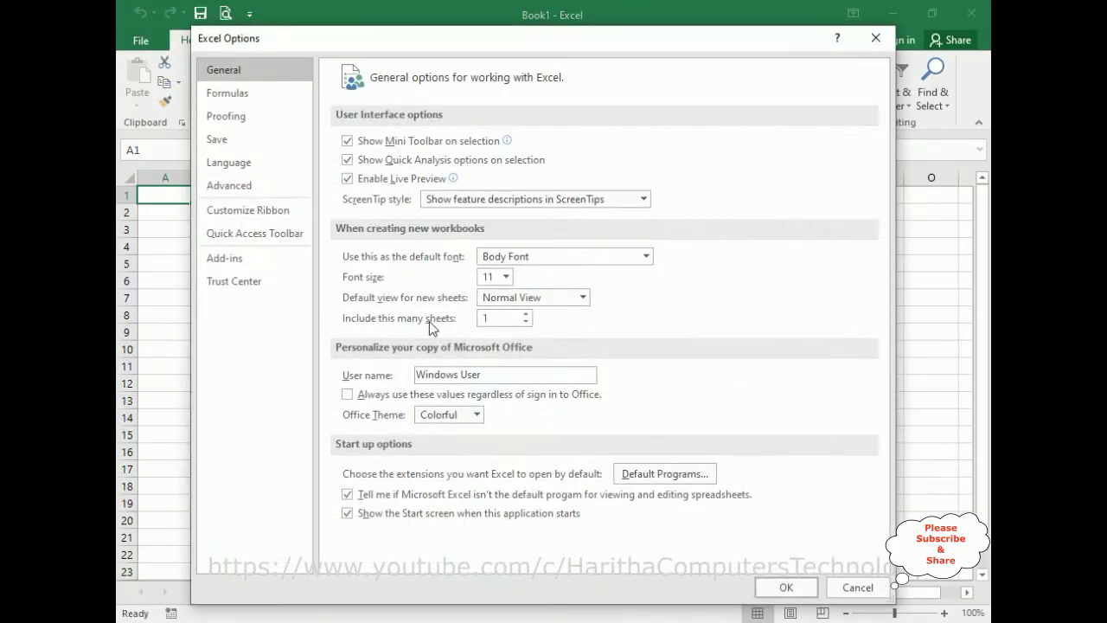
left_click(222, 212)
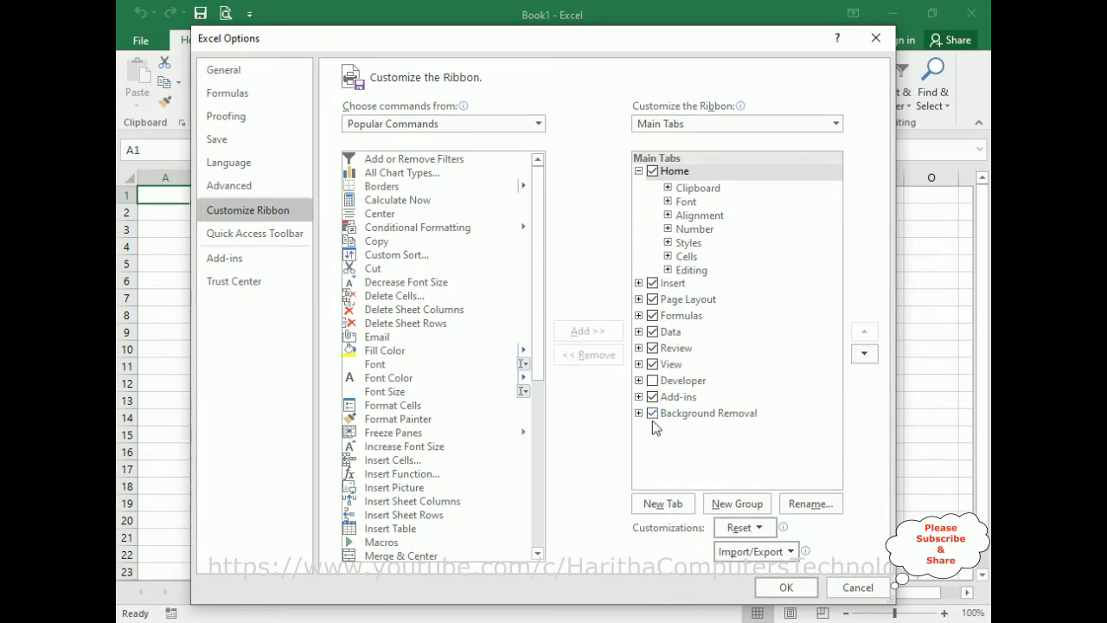
left_click(653, 381)
left_click(769, 589)
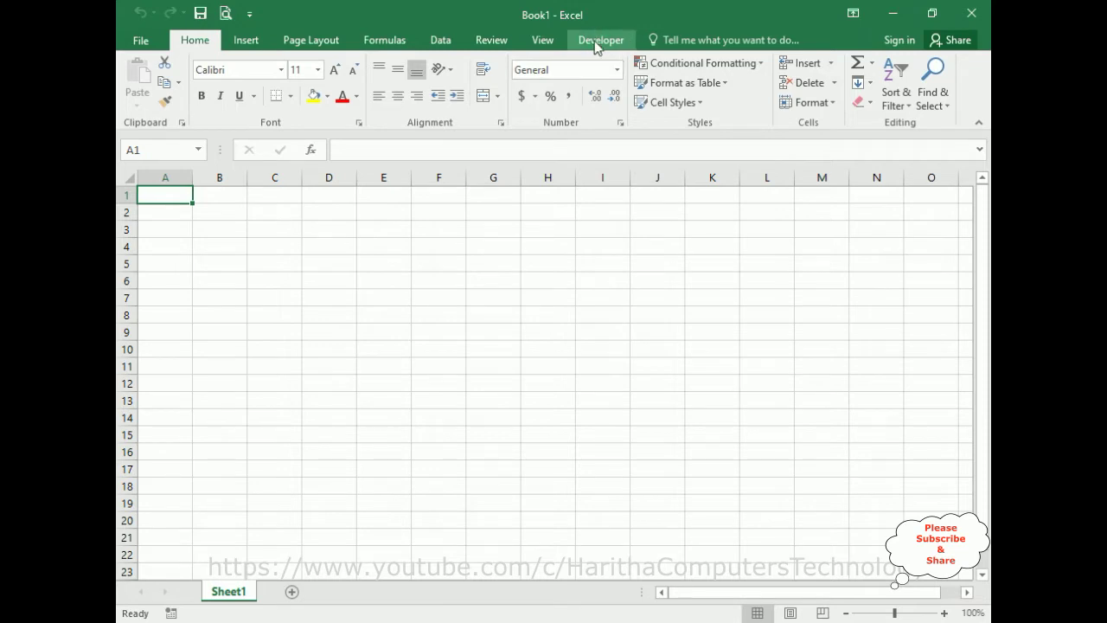
- Insert a Form Controls option button in the sheet at cell C2
left_click(597, 44)
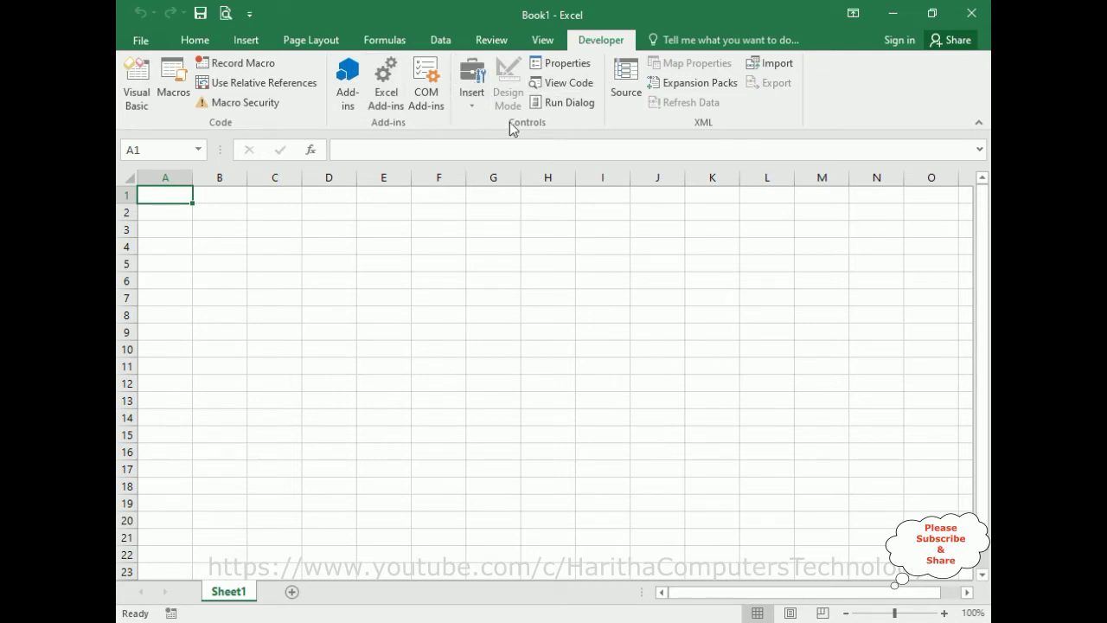
left_click(474, 94)
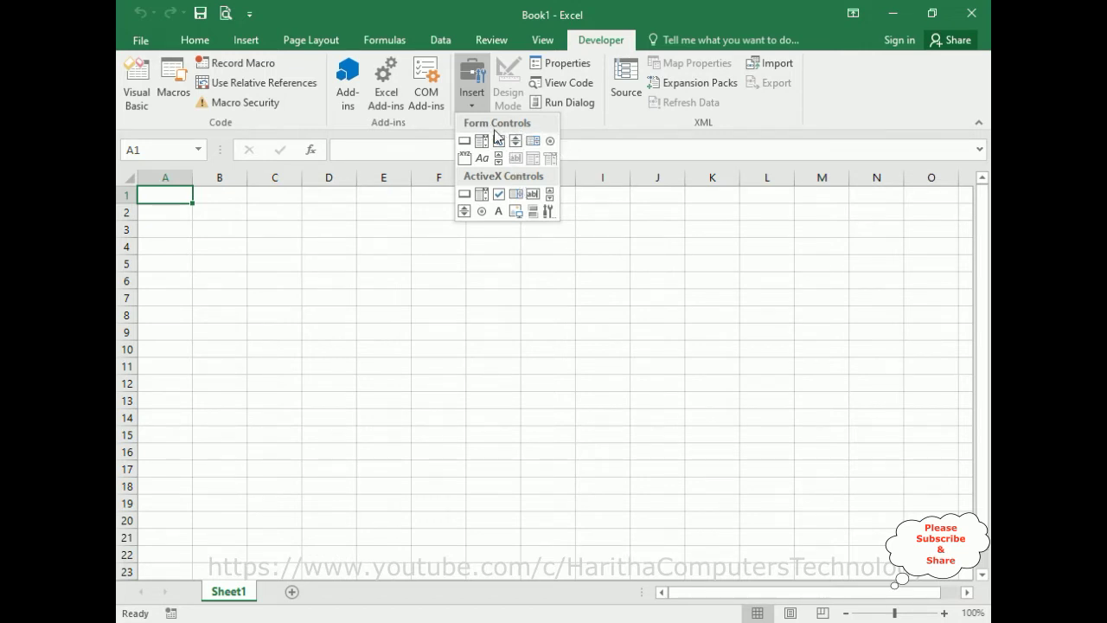
left_click(550, 141)
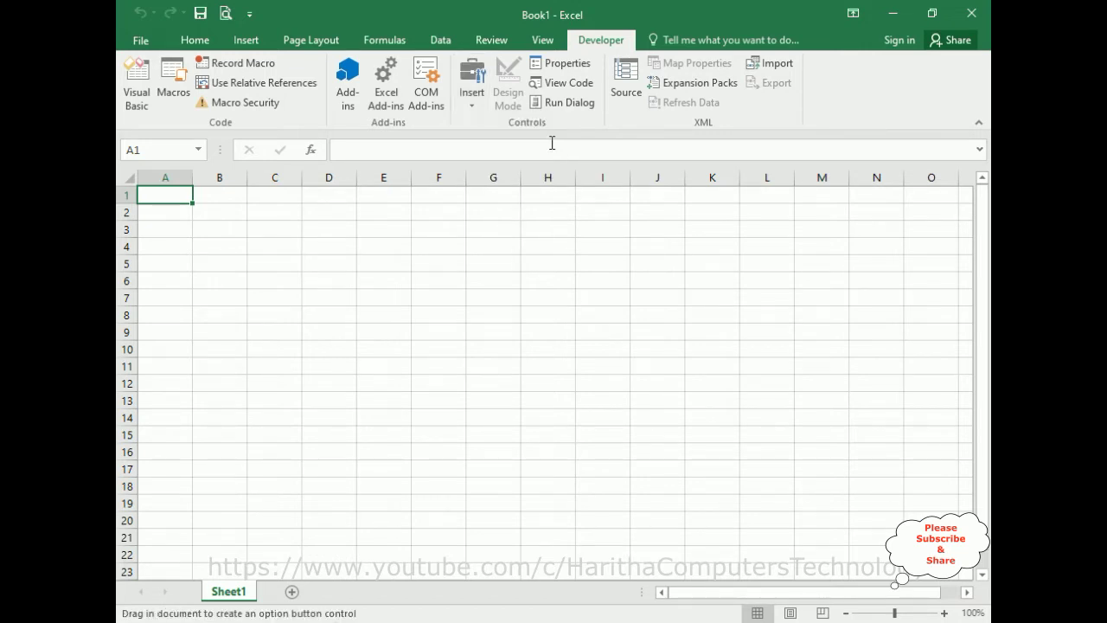
left_click(260, 214)
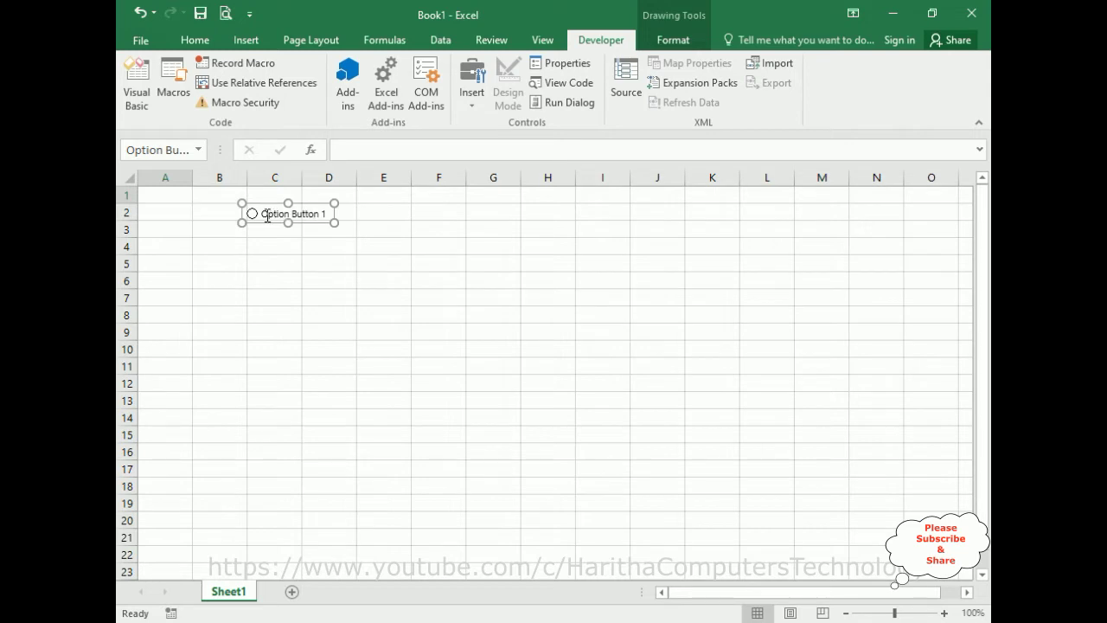
- Relabel the option button as Red and shrink its frame to fit within column C
left_click(264, 215)
key("ctrl+a")
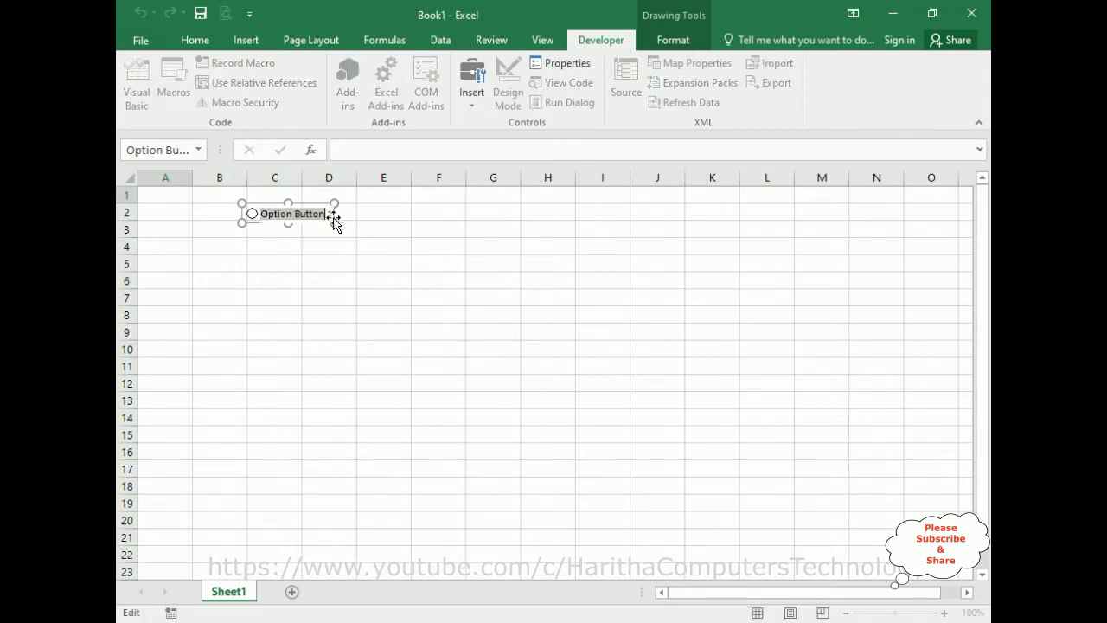
key("BackSpace")
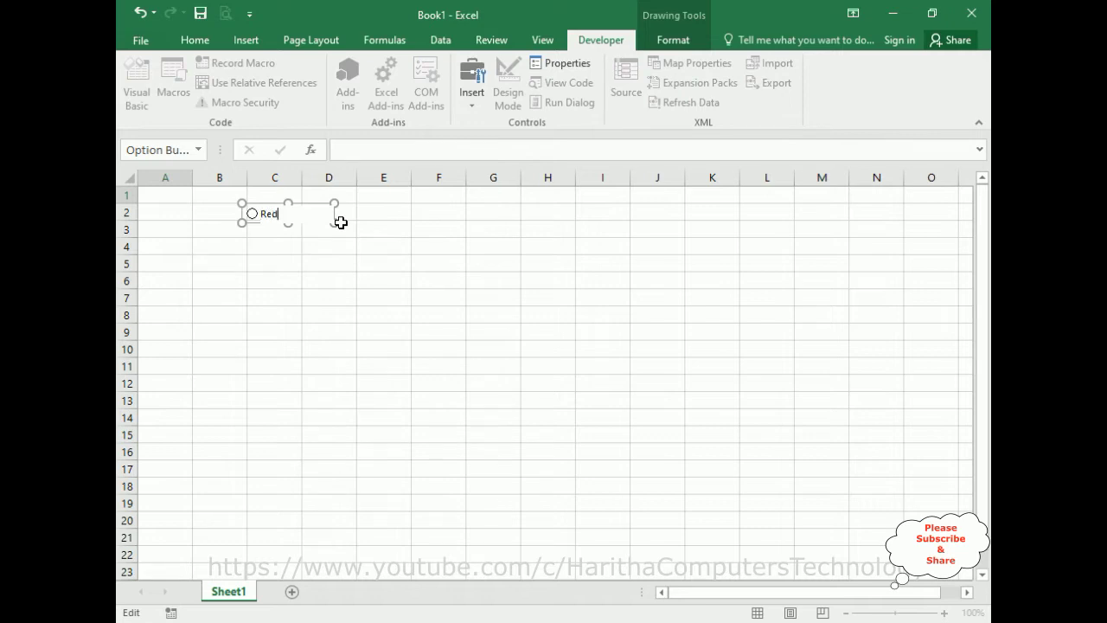
left_click_drag(335, 226, 294, 224)
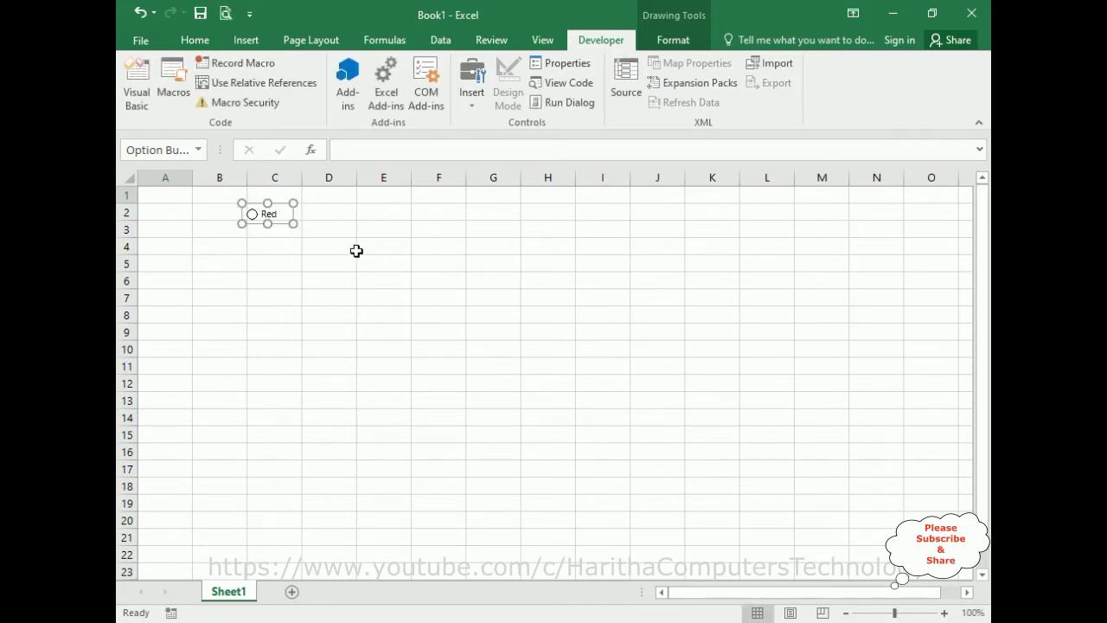
- Place a copy of the Red option button in cell D2 and label it Blue
key("ctrl+d")
left_click_drag(291, 223, 336, 204)
left_click(333, 208, "ctrl")
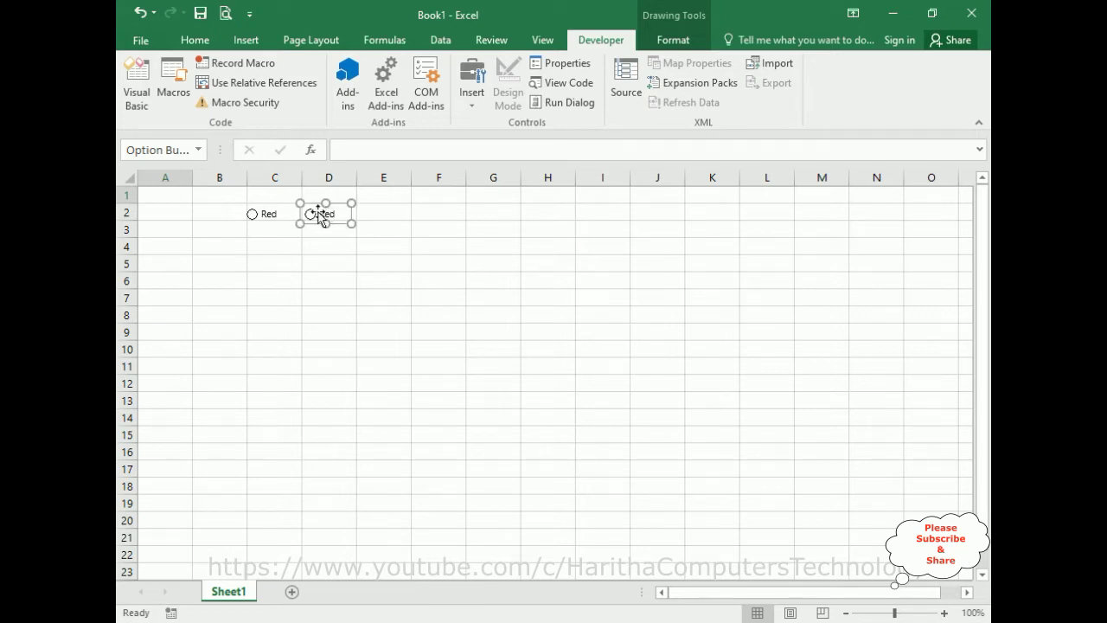
left_click(320, 213)
key("Delete")
key("Delete")
key("Delete")
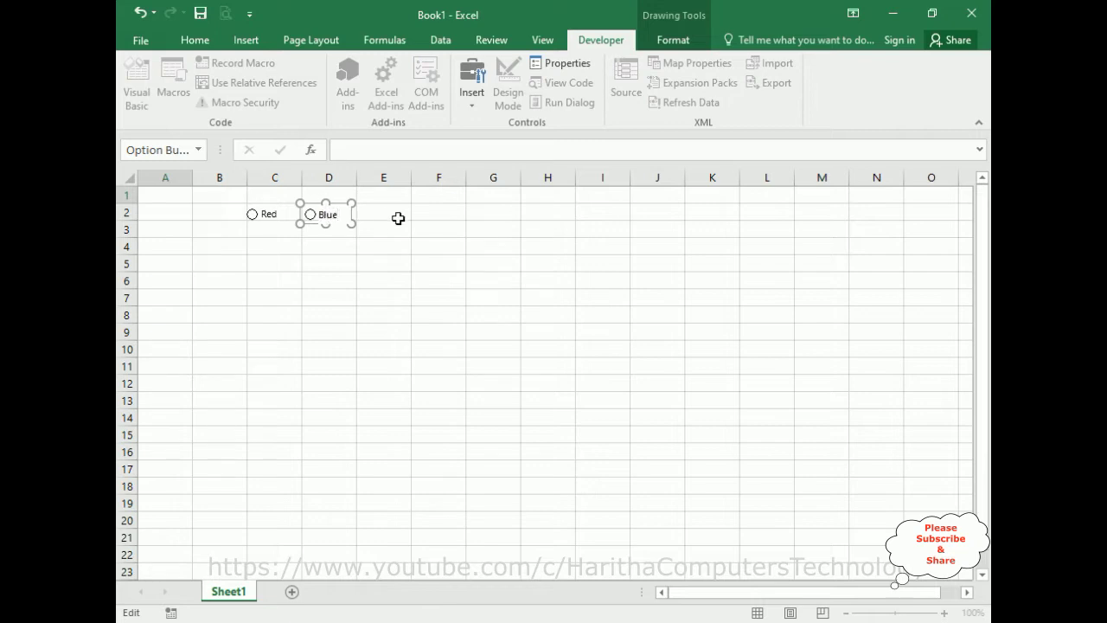
- Paste another copy of the Red option button, move it to cell E2 and label it Black
left_click(418, 242)
key("ctrl+v")
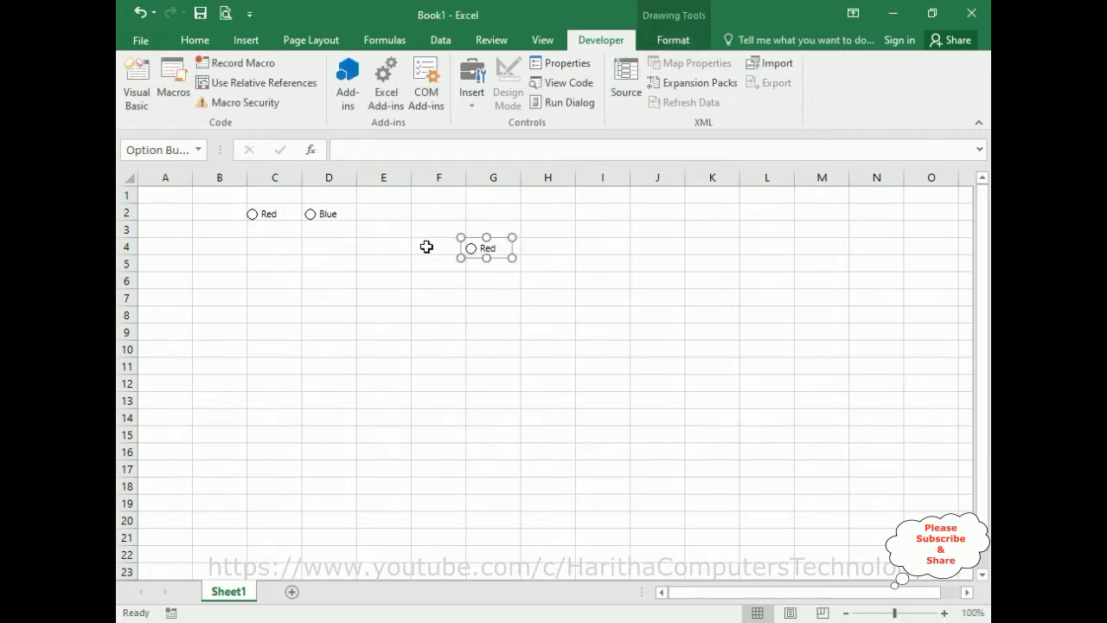
mouse_move(482, 244)
left_mouse_down()
mouse_move(374, 200)
mouse_move(378, 211)
left_mouse_up()
left_click(377, 212)
double_click(378, 211)
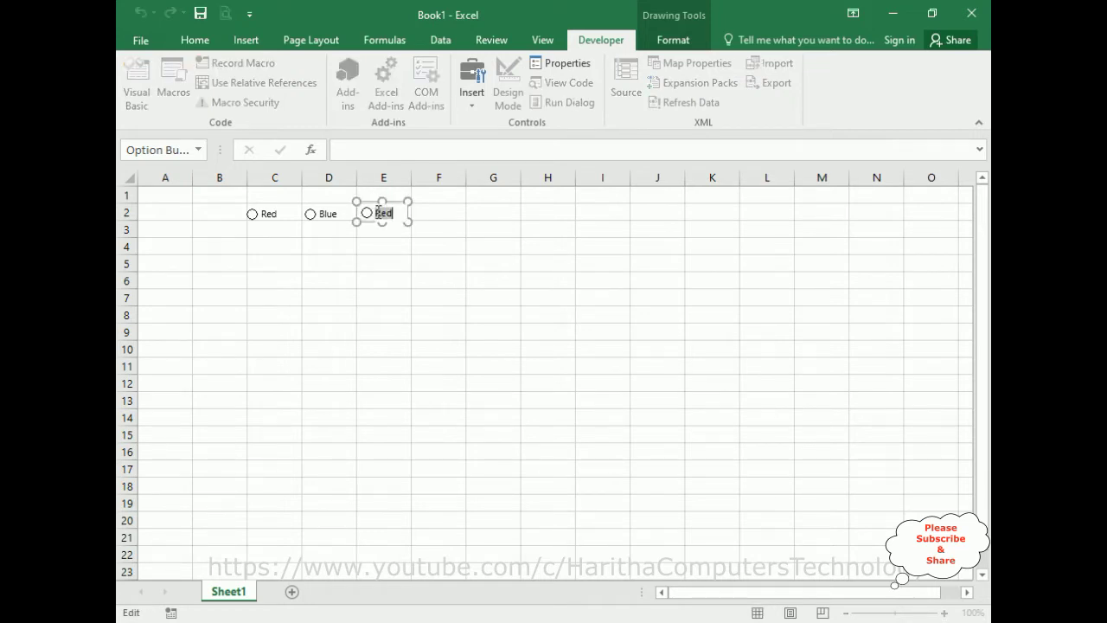
key("BackSpace")
- Paste a fourth option button, move it to cell F2 beside Black and label it Purple
left_click(464, 229)
key("ctrl+v")
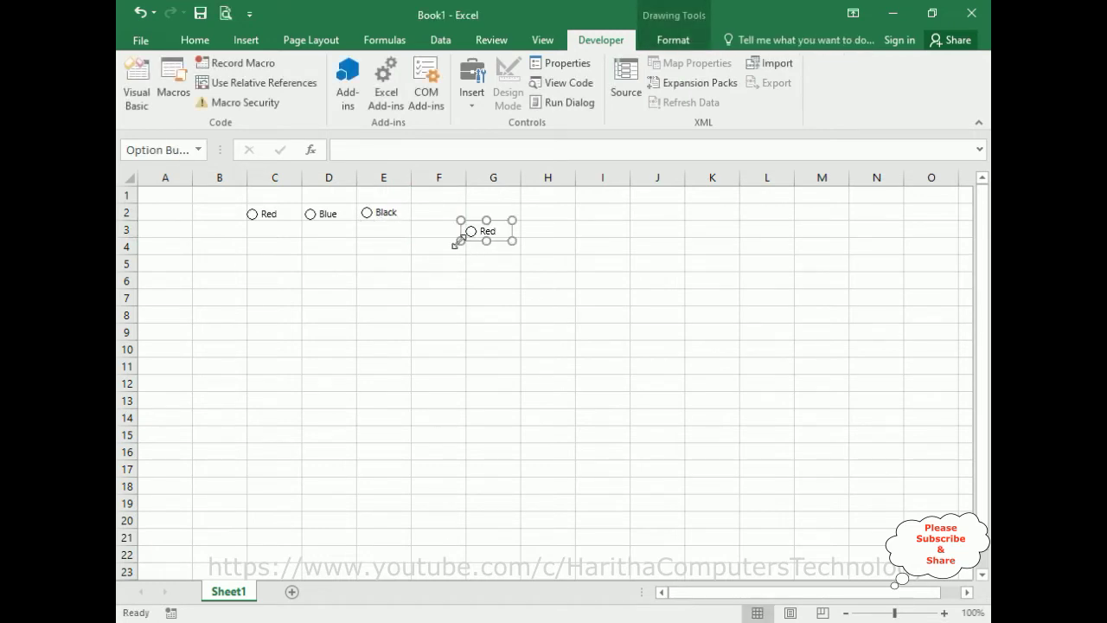
left_click_drag(482, 225, 427, 202)
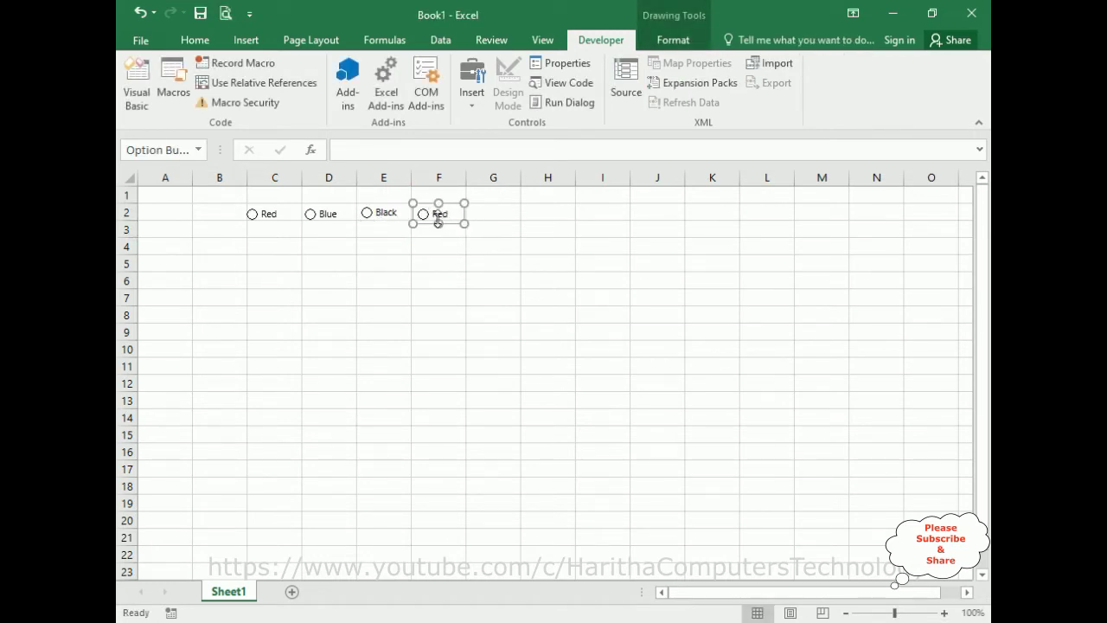
left_click(433, 216)
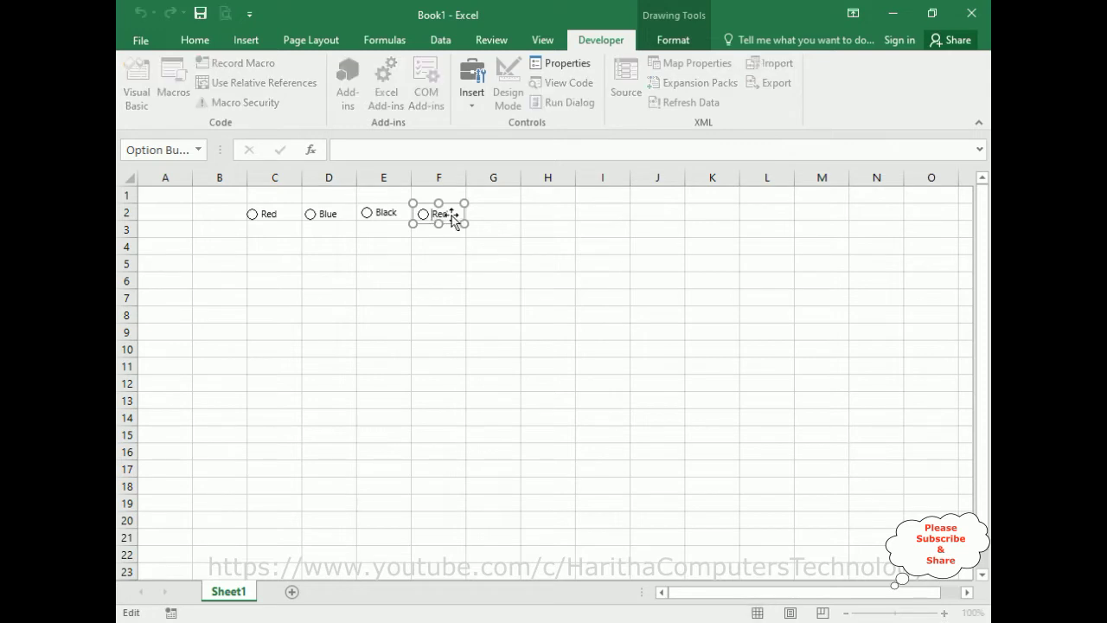
key("ctrl+a")
key("BackSpace")
left_click(552, 285)
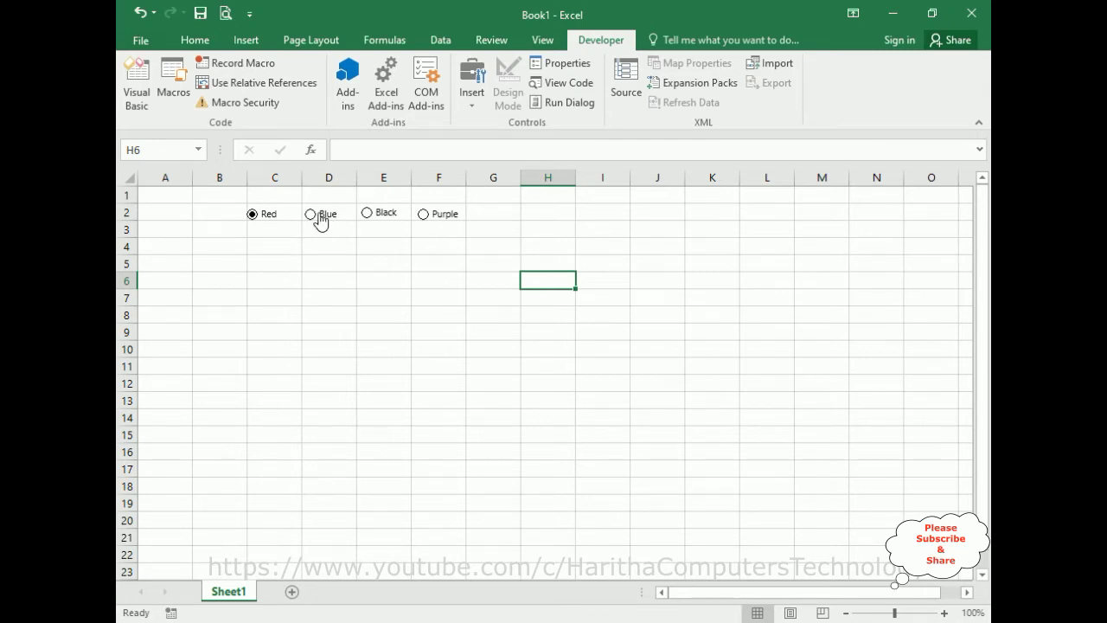
- Open the Red option button's control formatting settings and set its value to Unchecked
left_click(256, 219)
right_click(262, 221)
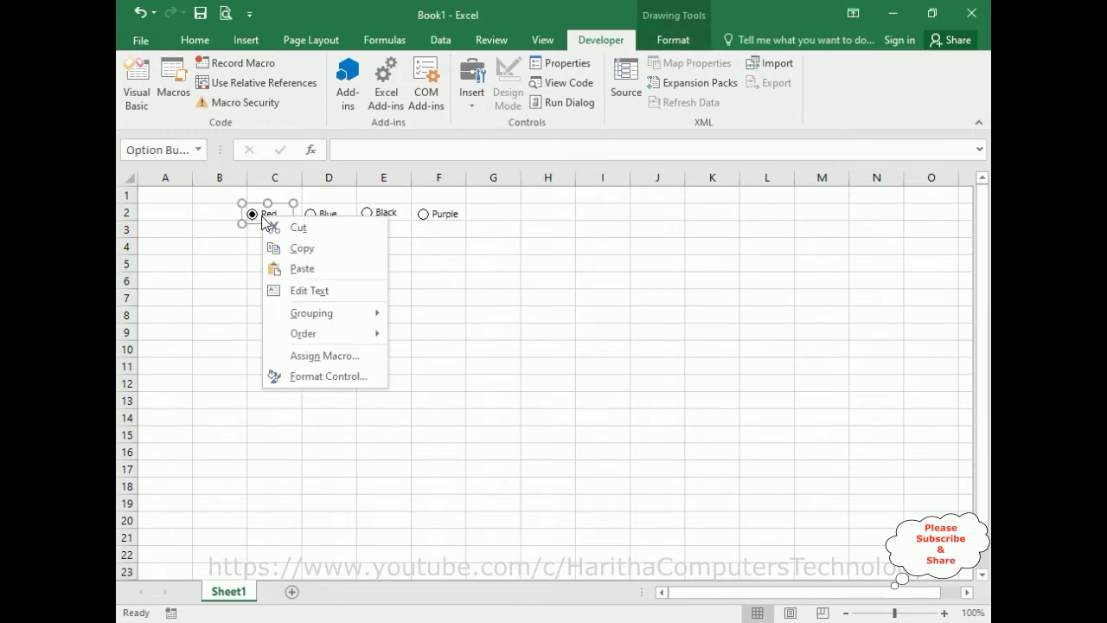
left_click(315, 378)
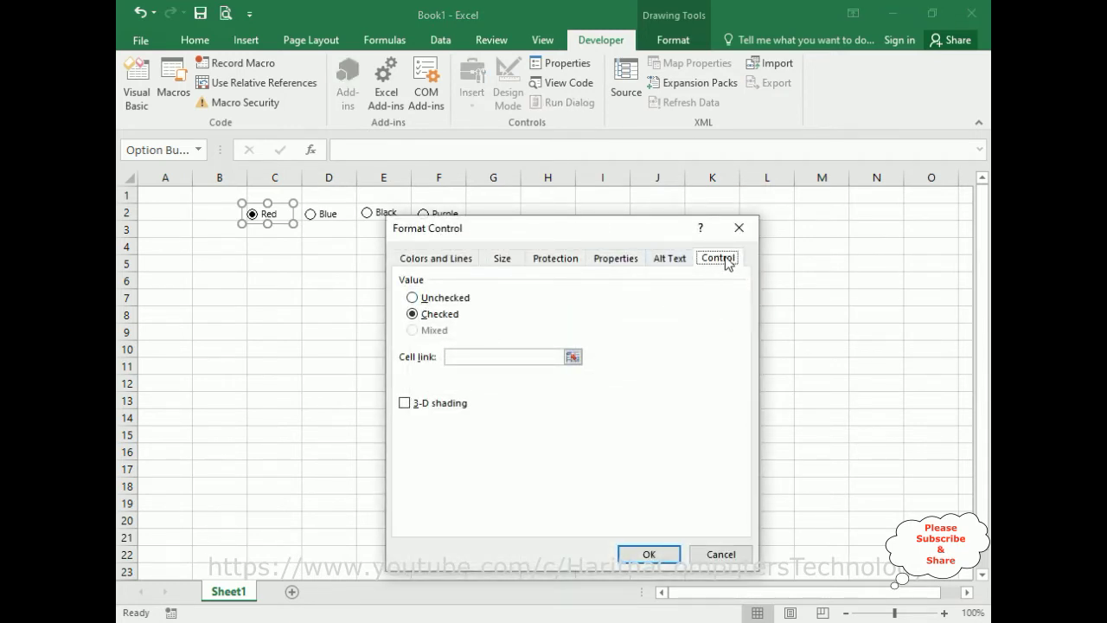
left_click(413, 298)
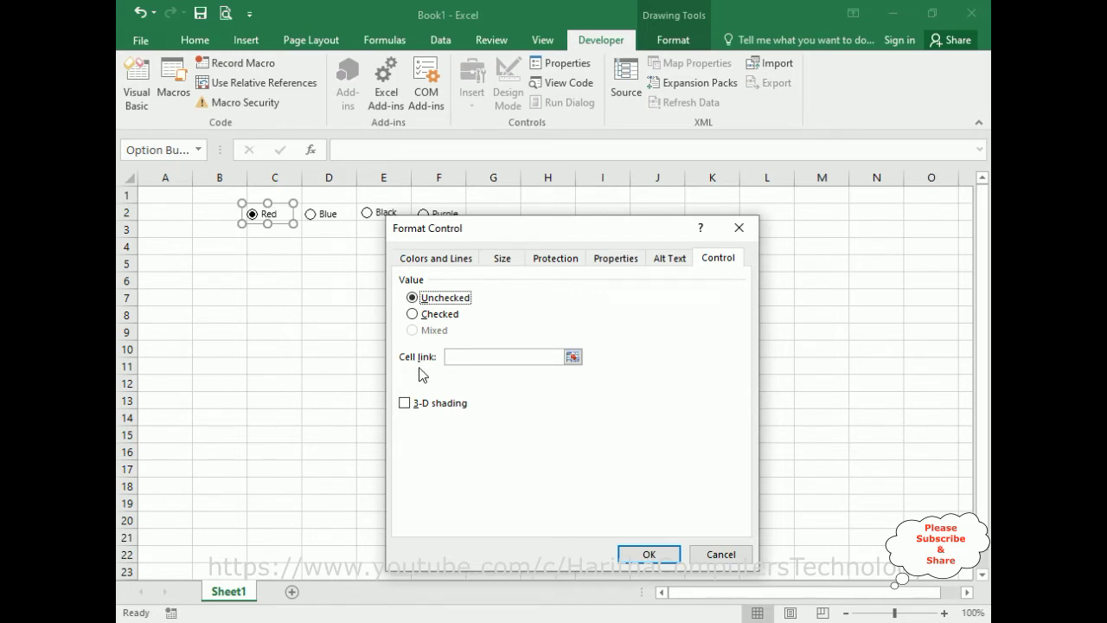
- Set the Red option button's cell link to $L$1 and apply the control settings
left_click(573, 357)
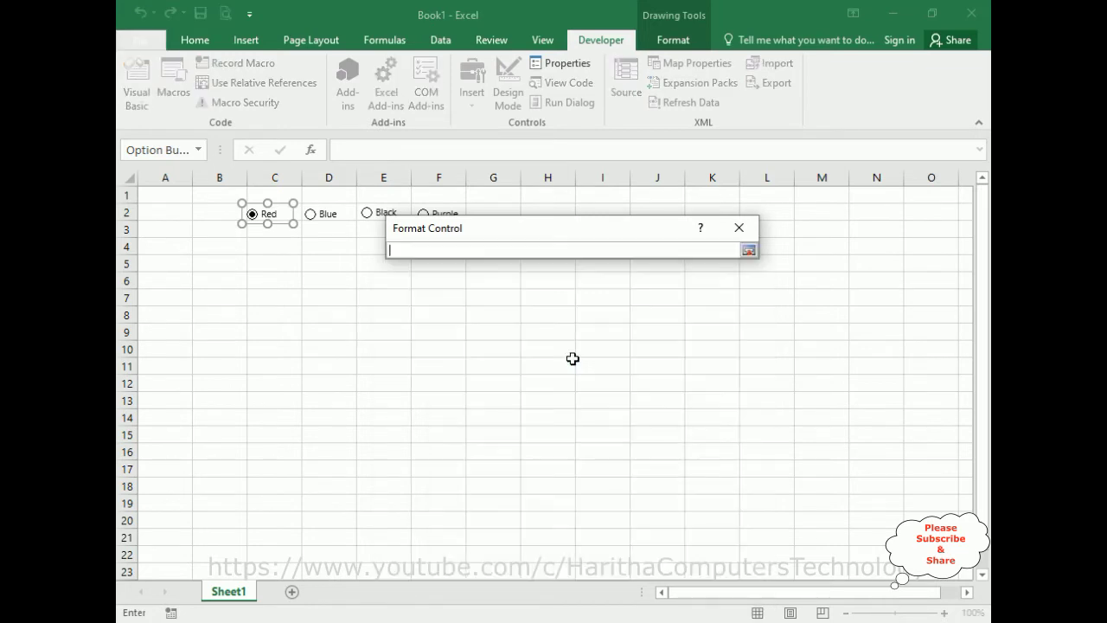
left_click_drag(601, 230, 492, 183)
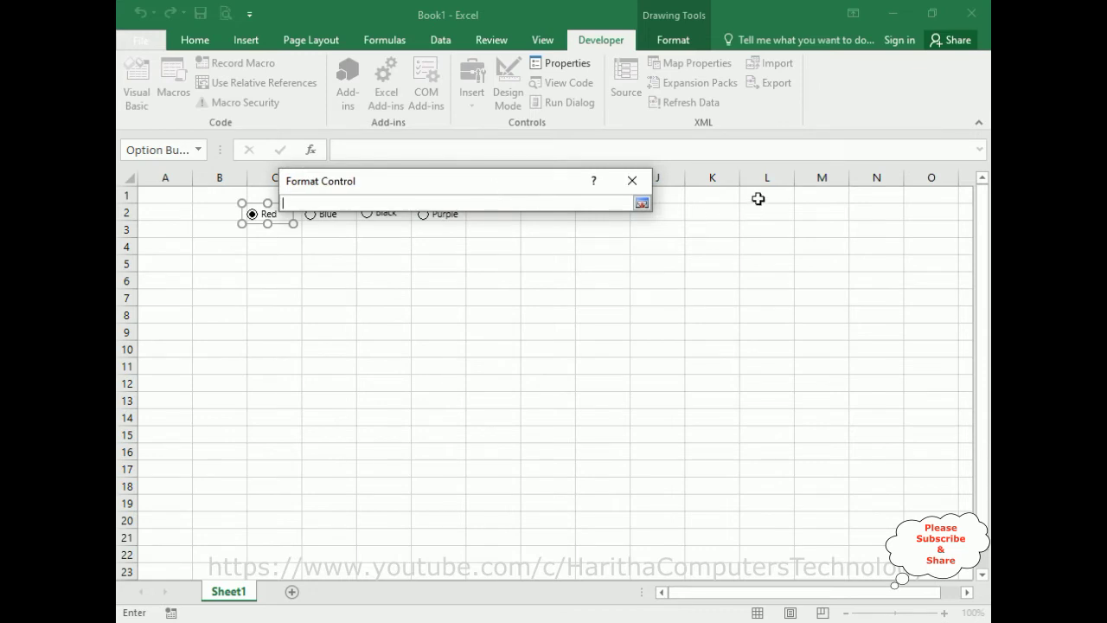
left_click(758, 197)
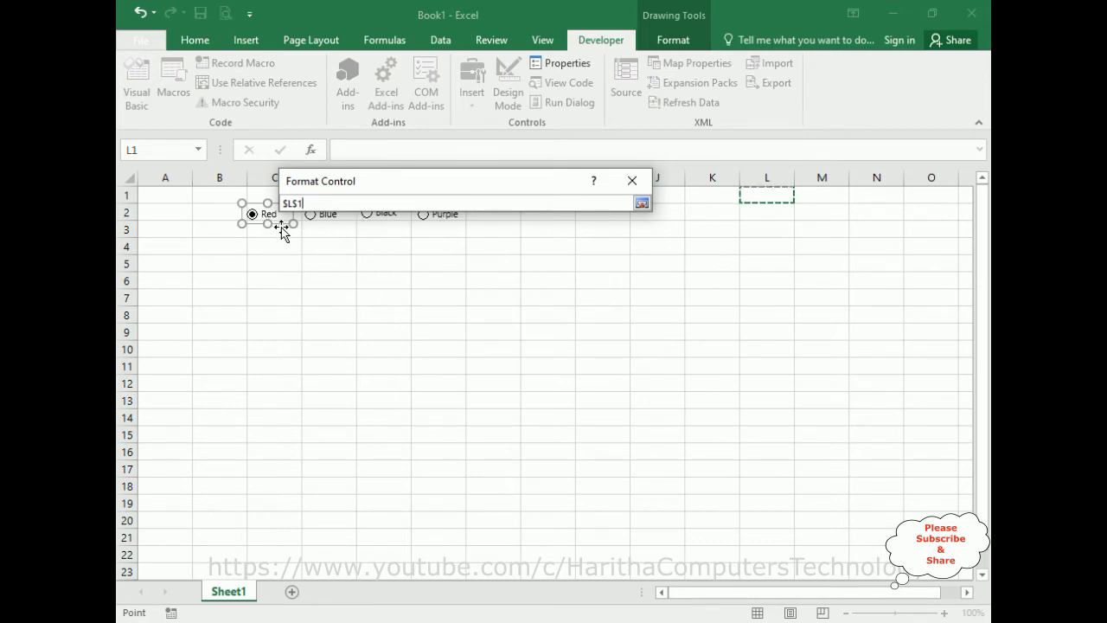
left_click(778, 190)
left_click(641, 204)
left_click(551, 508)
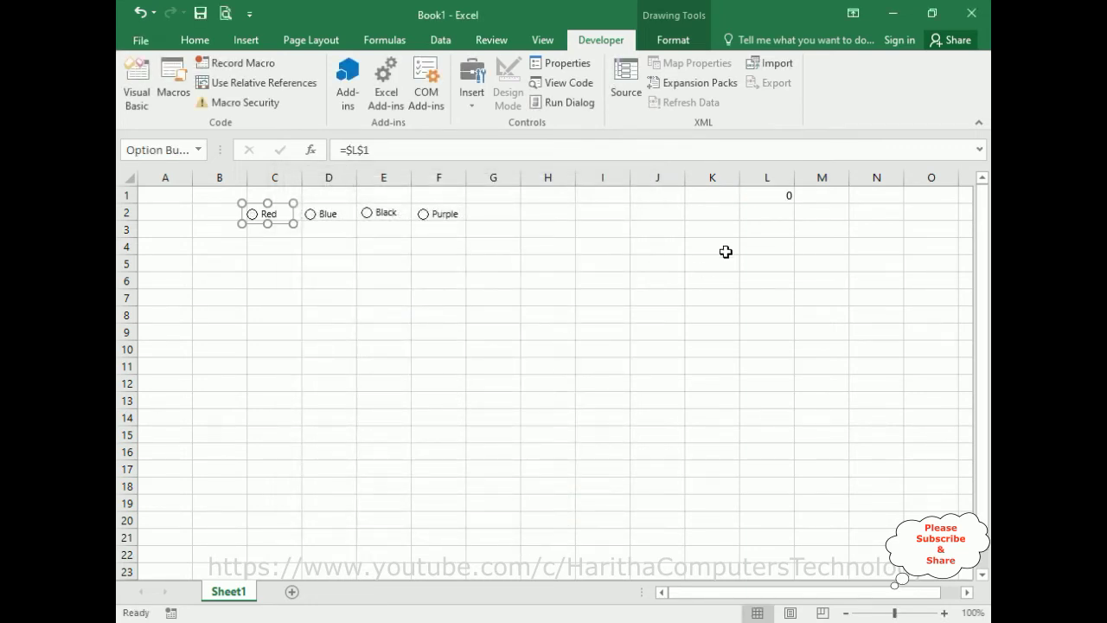
- Test the cell link by selecting the Red, Blue, Black and Purple option buttons in turn
left_click(500, 363)
left_click(265, 216)
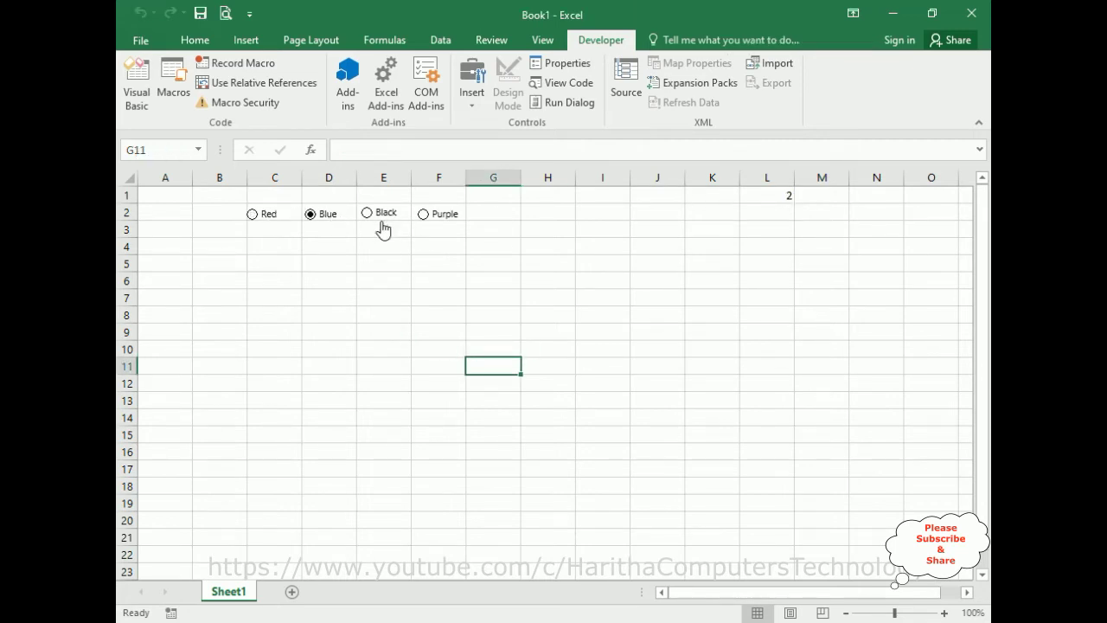
left_click(367, 217)
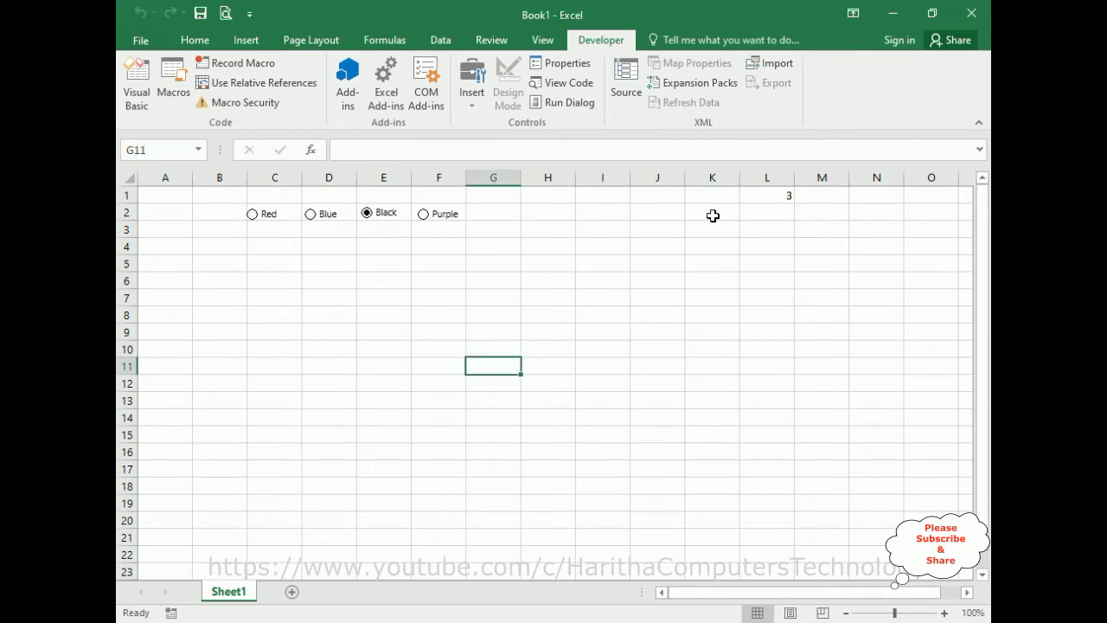
left_click(424, 217)
- Start an IF formula in cell C4 that returns "Red" when L1=1
left_click(281, 250)
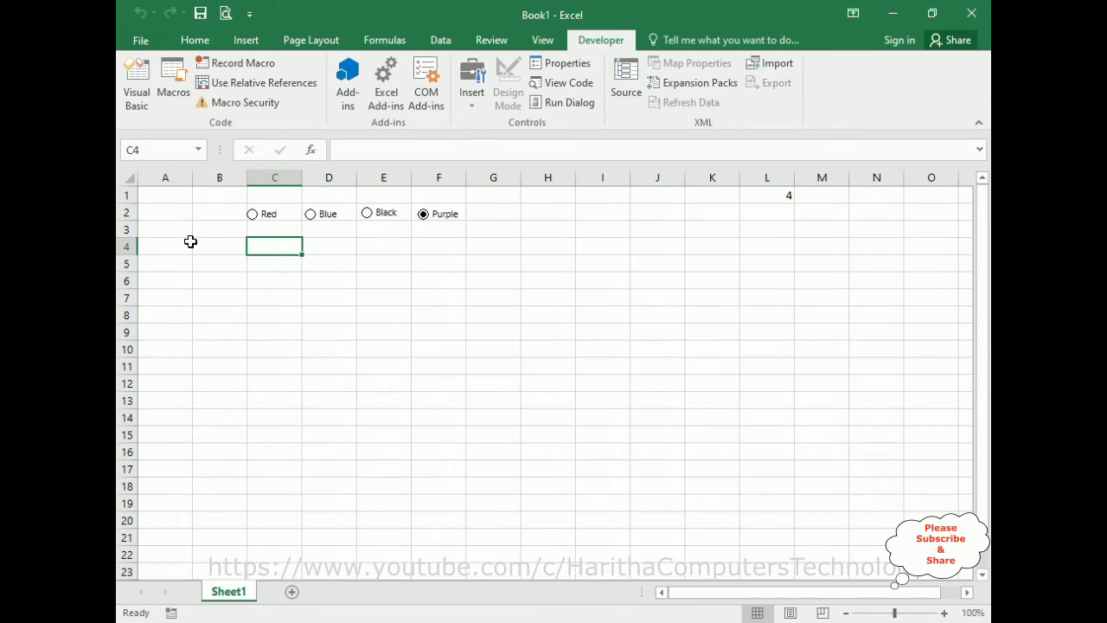
left_click(342, 153)
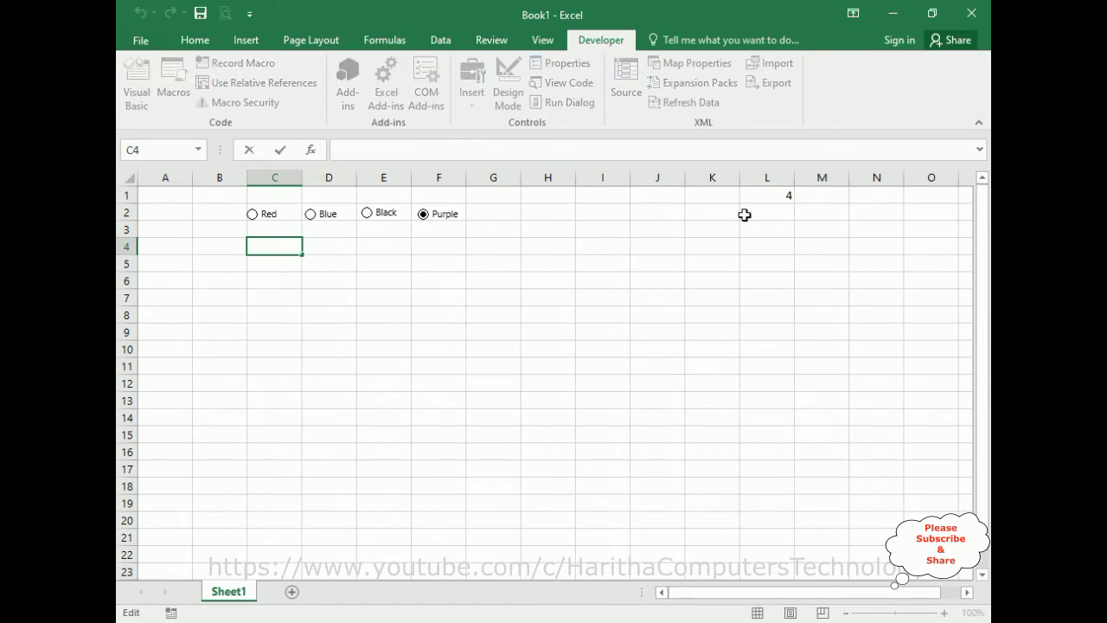
type("=if")
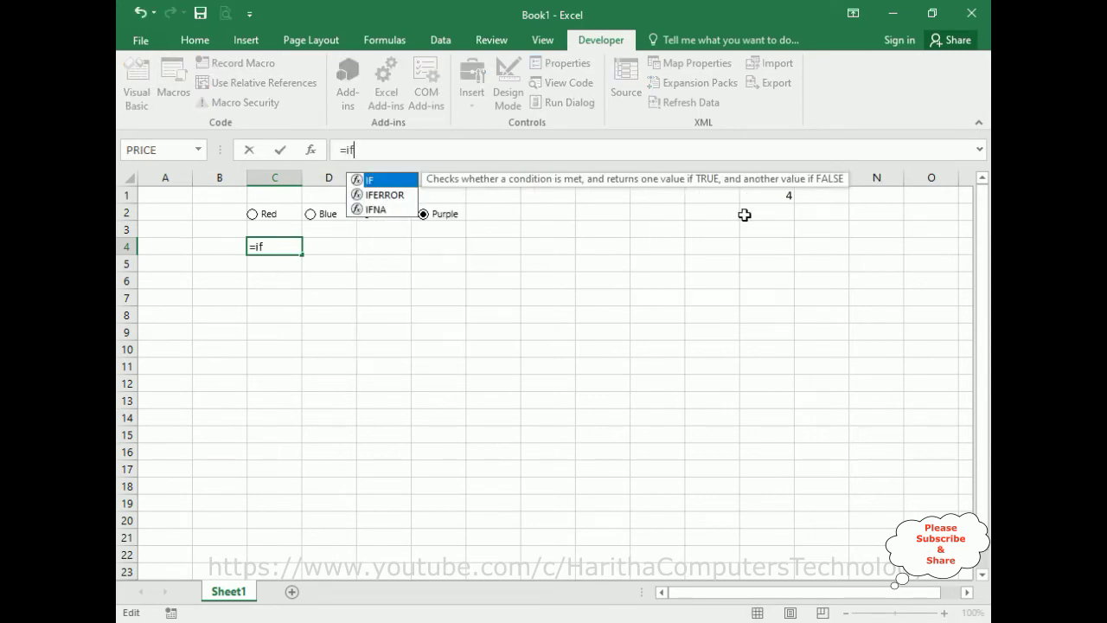
type("(")
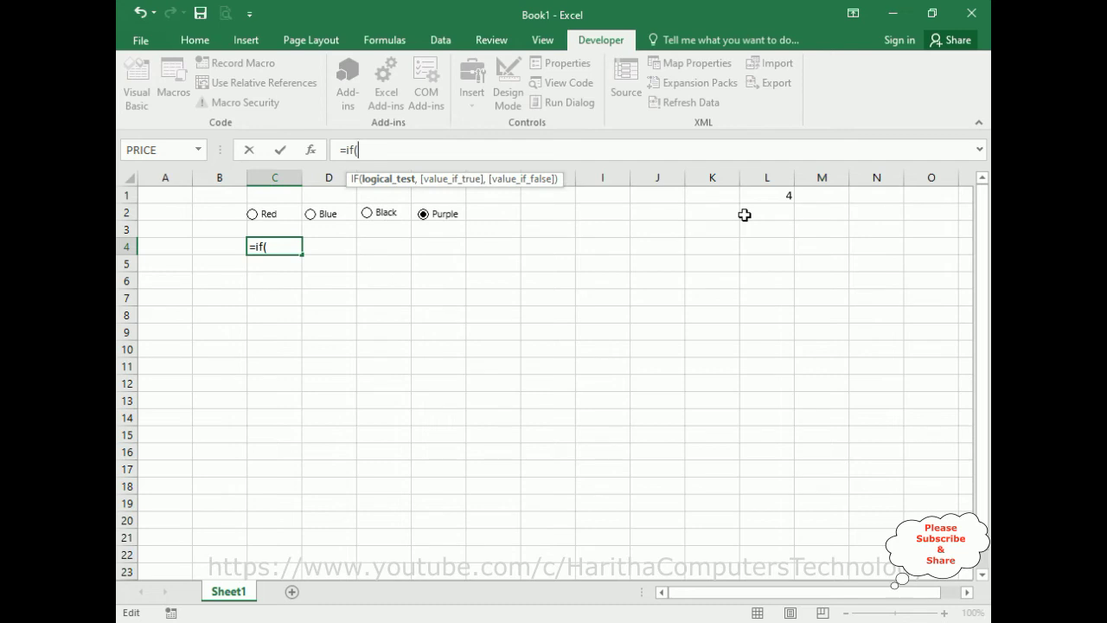
type("l")
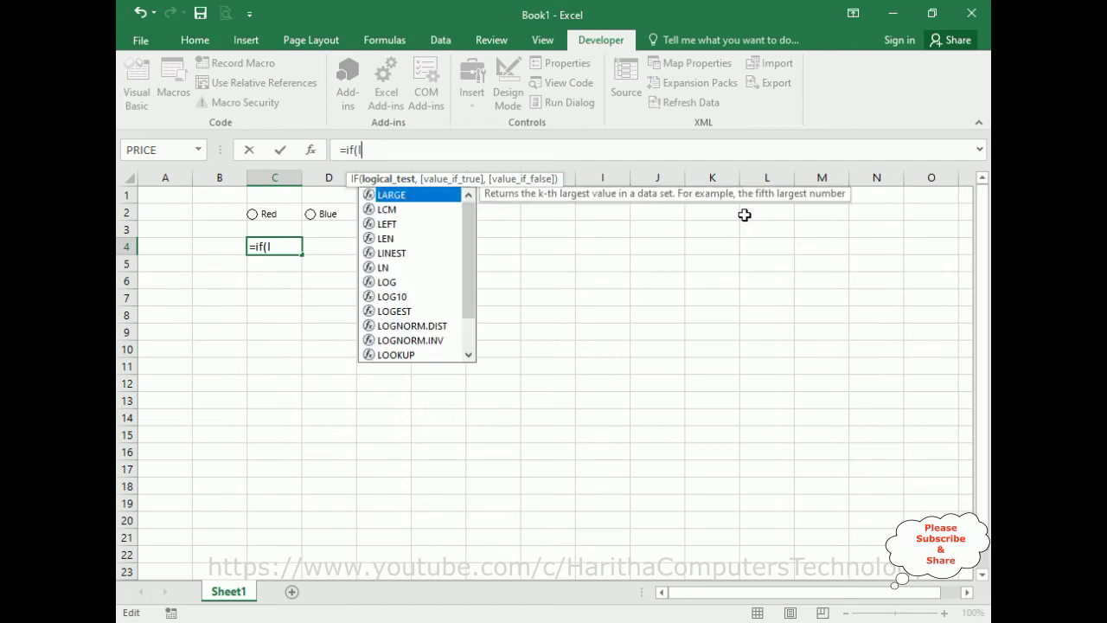
type("1=1=")
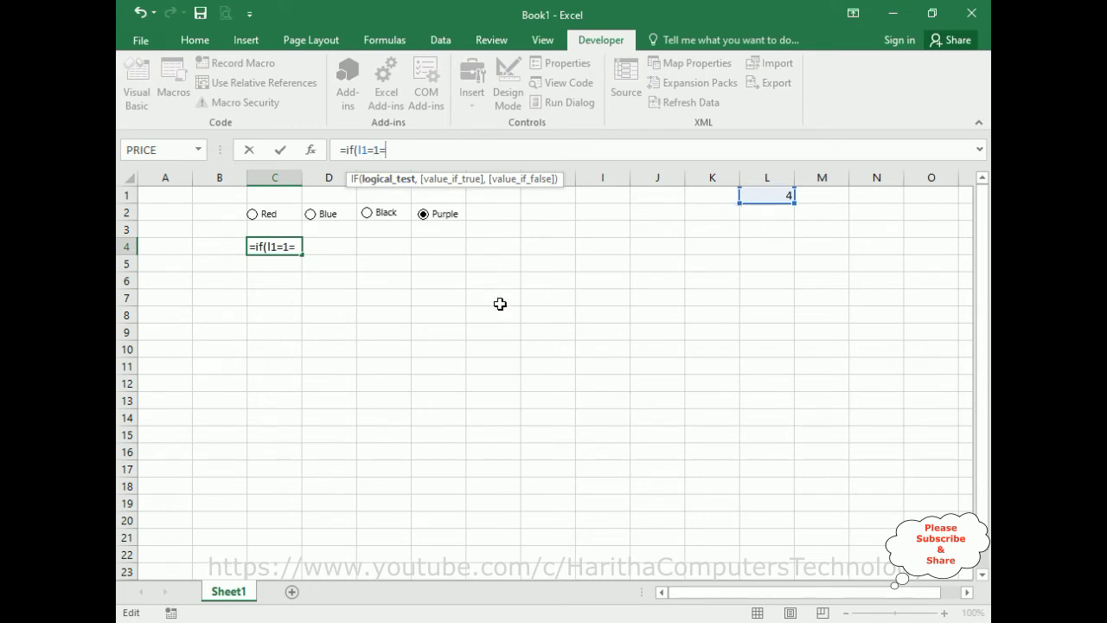
type(",")
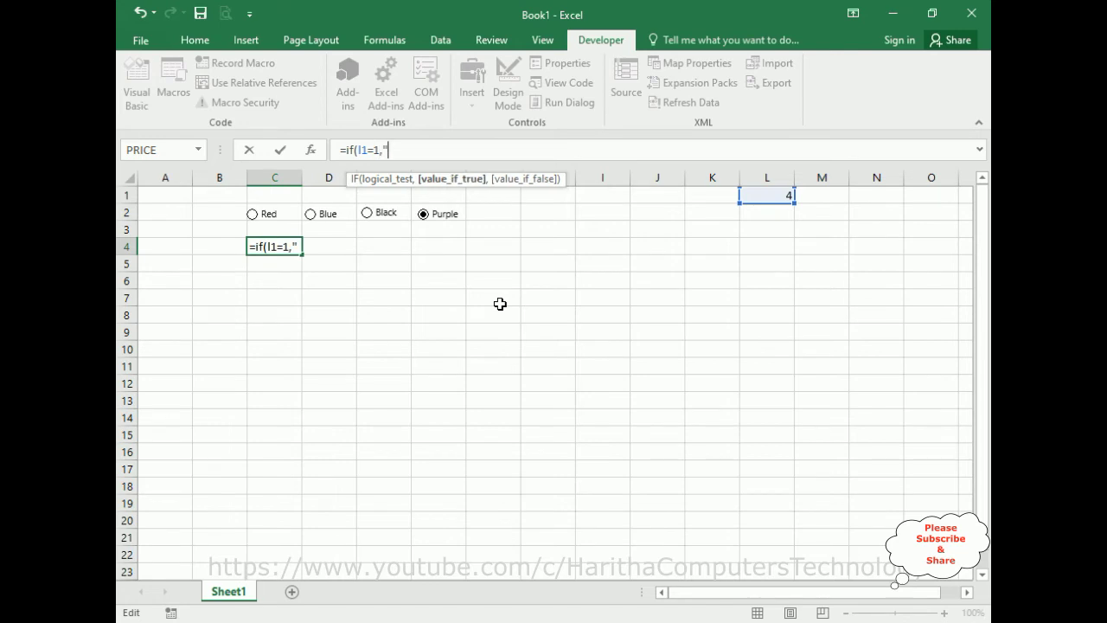
type("\"Red")
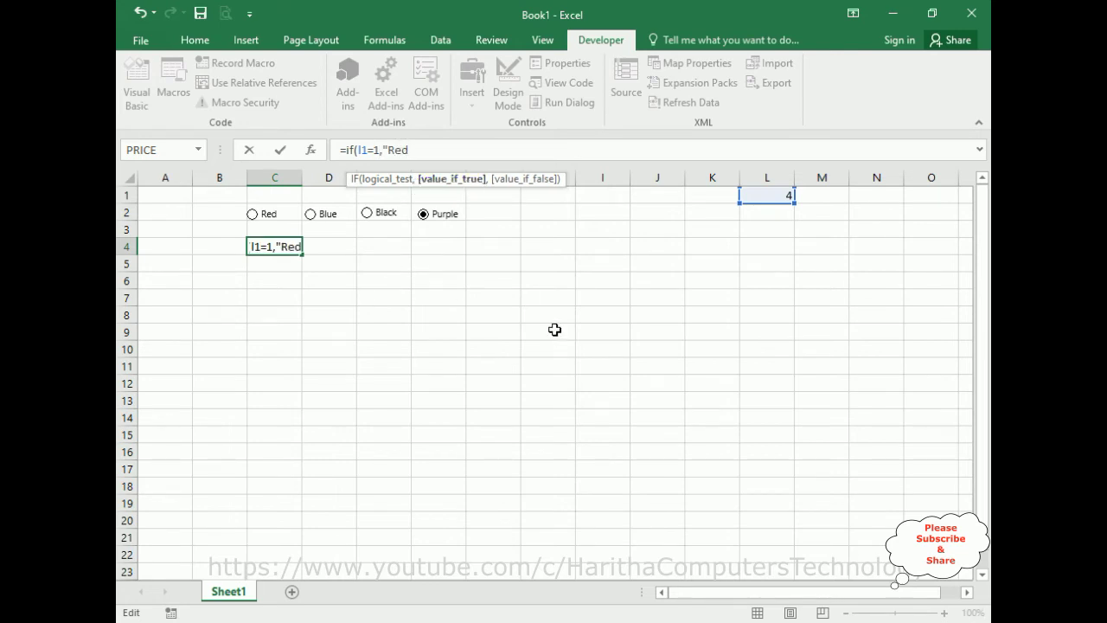
type("\"(if")
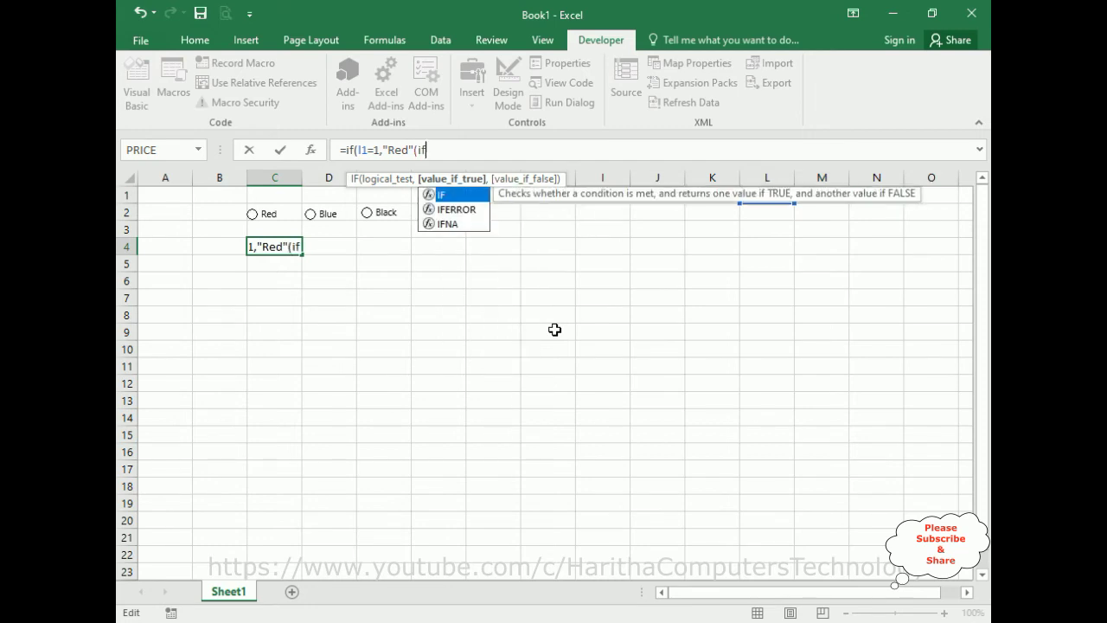
key("BackSpace")
key("BackSpace")
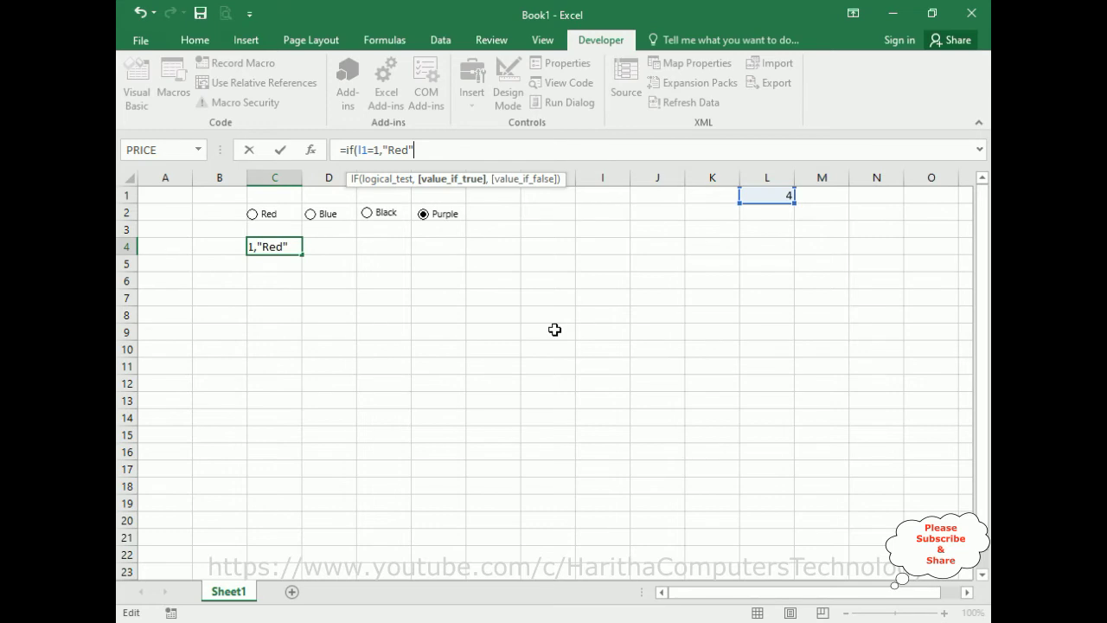
- Extend the C4 formula with a nested IF containing l1=2="Blue" followed by a comma
type(",if(")
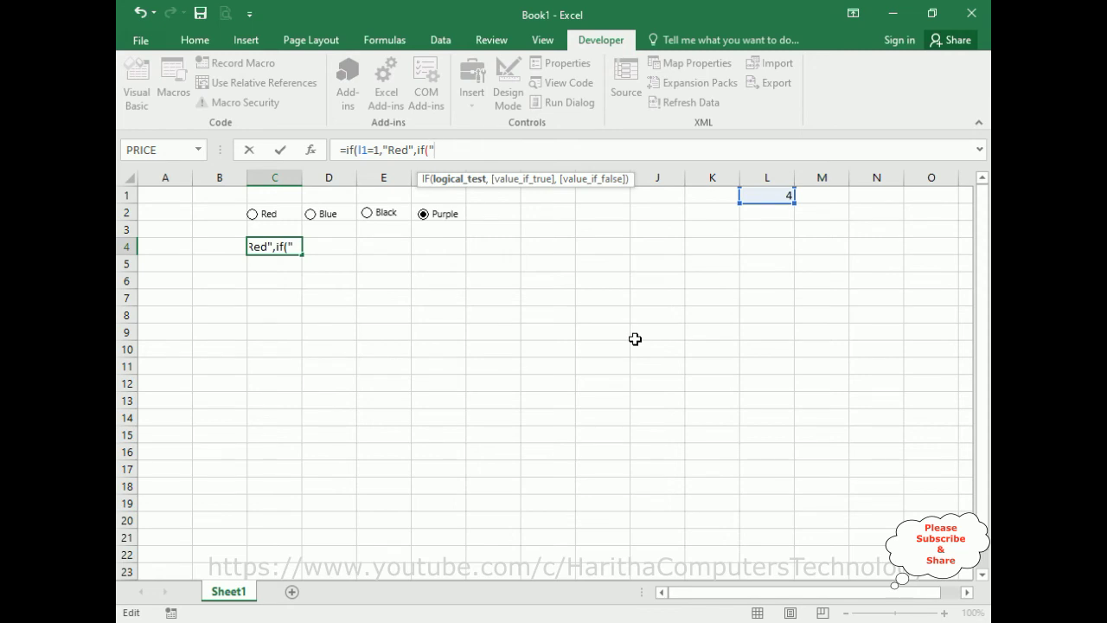
type("l1")
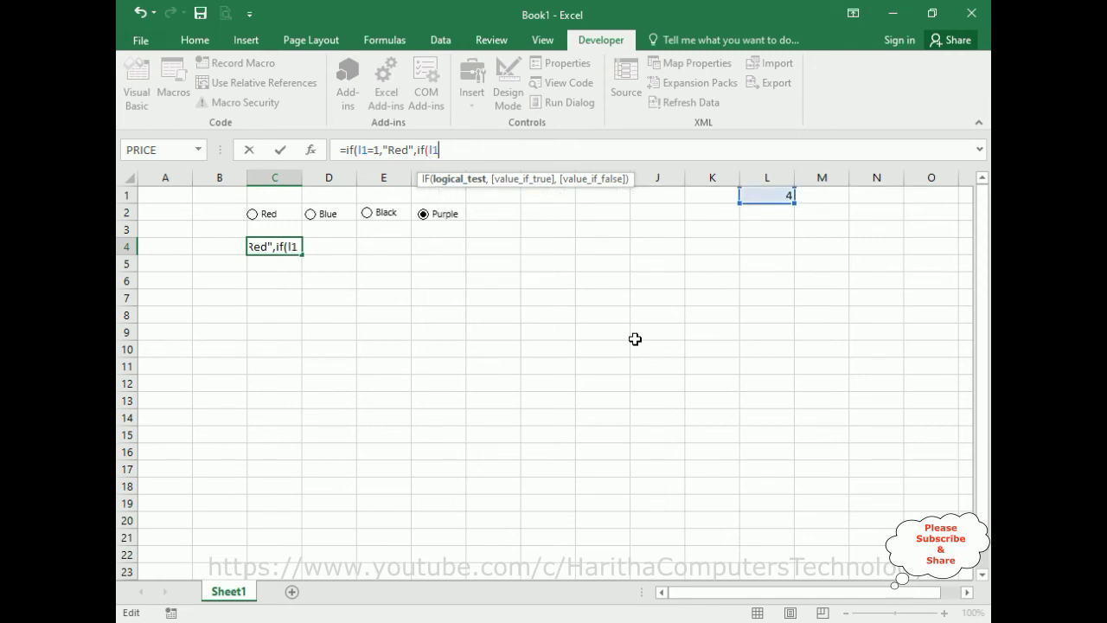
type("=2=\"Blue")
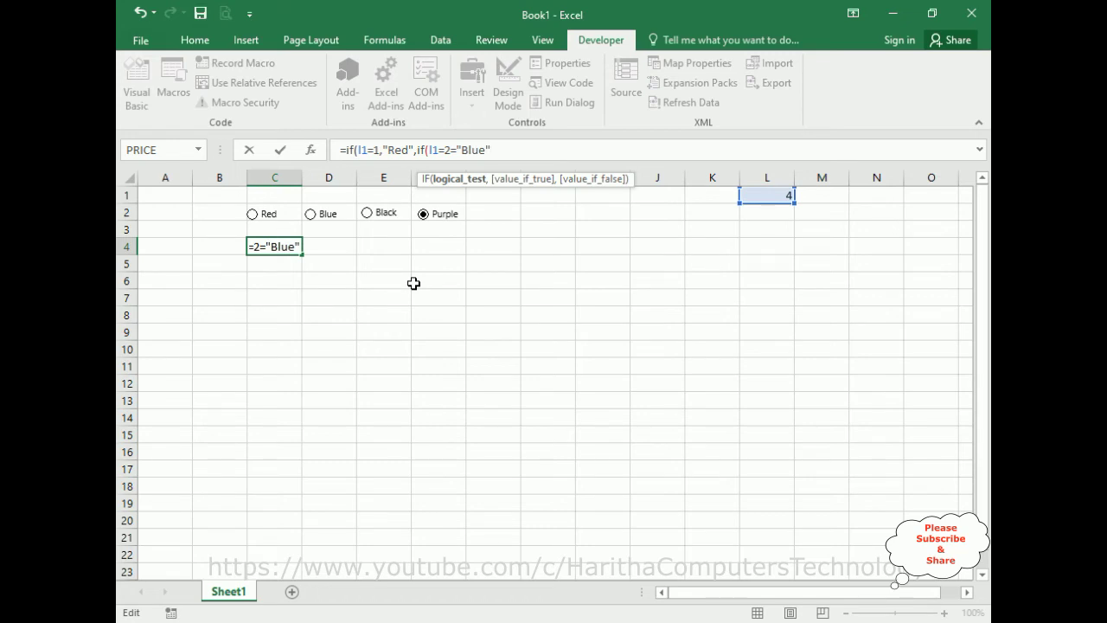
type("\")")
type(",")
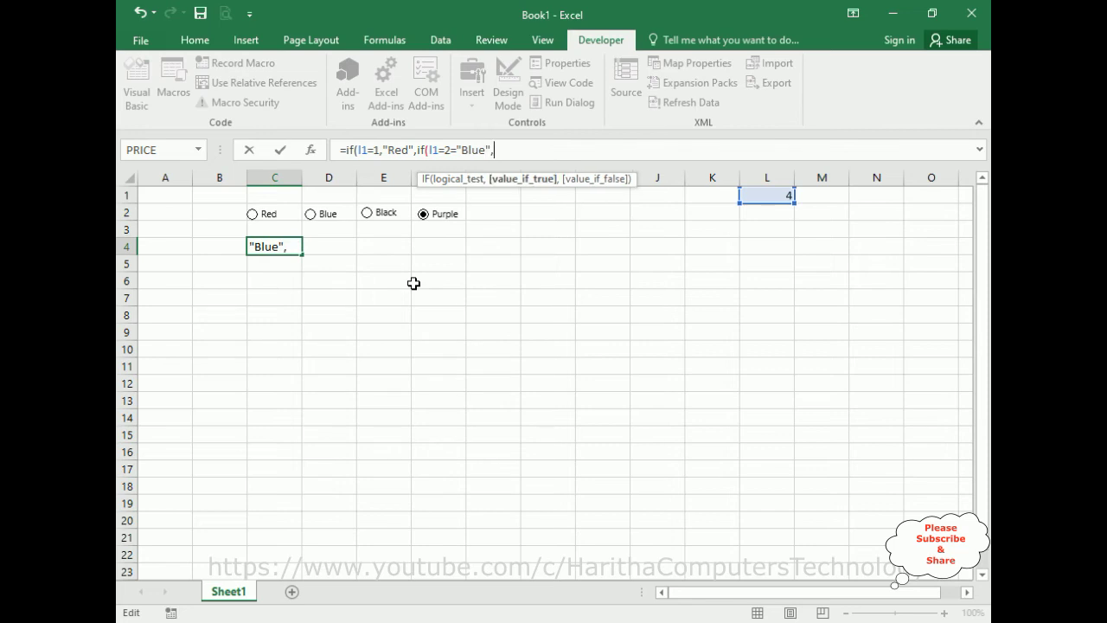
- Add a third nested IF to the C4 formula with the condition L1=3
type("if")
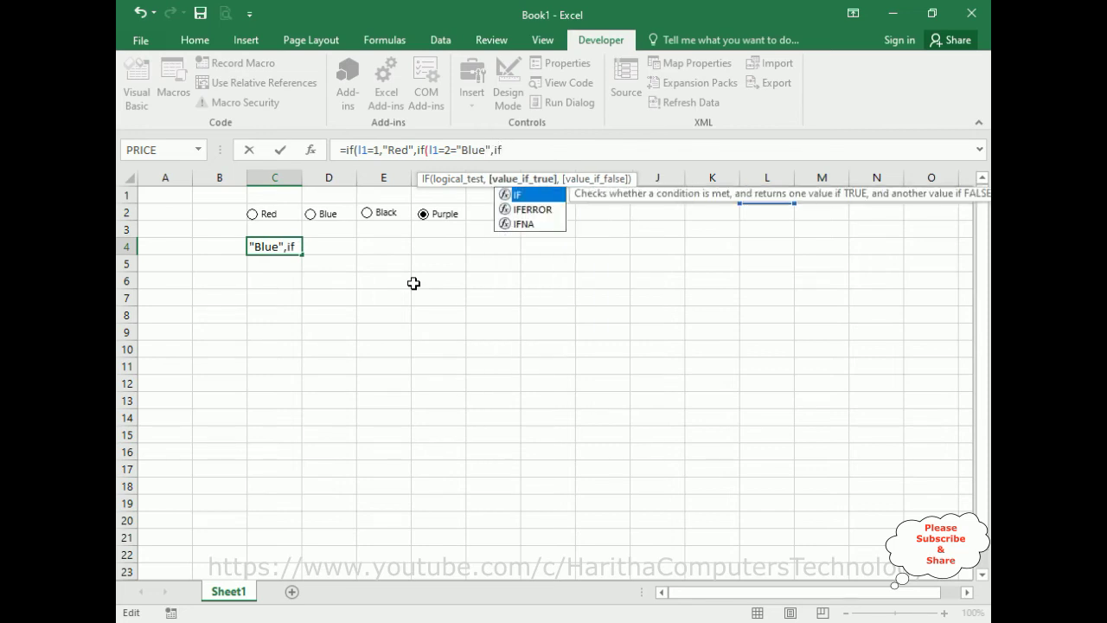
type("(")
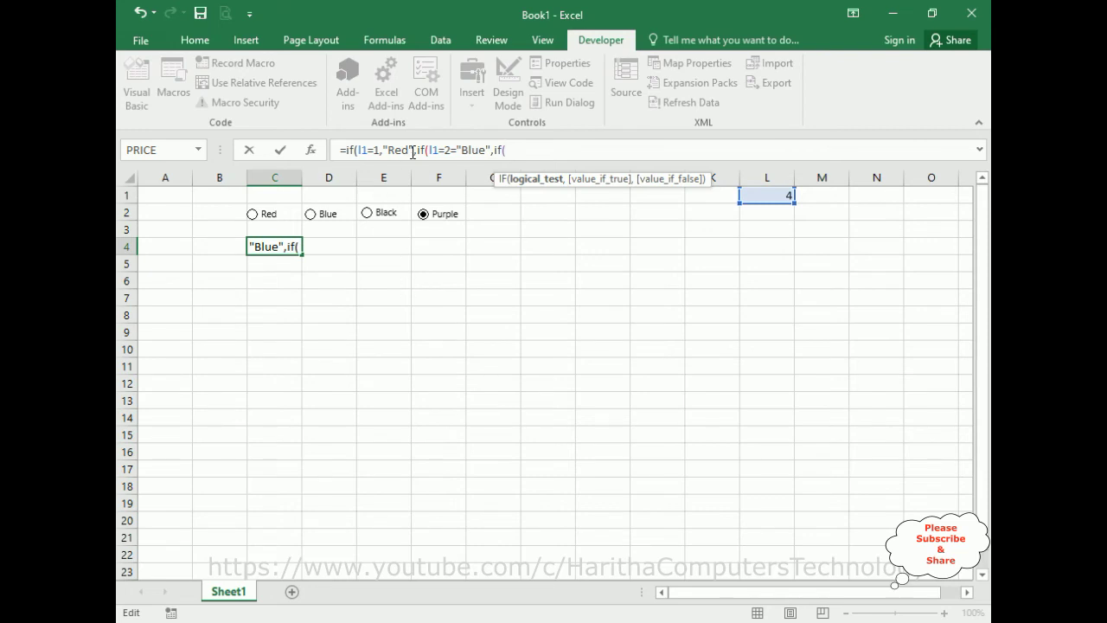
type("l1")
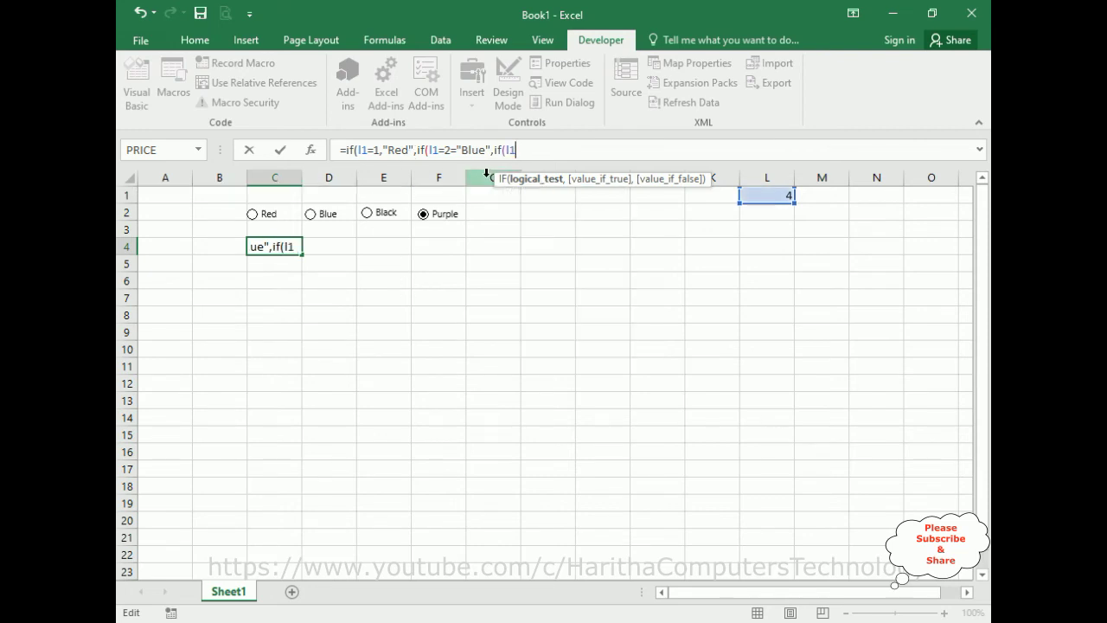
type("=3,")
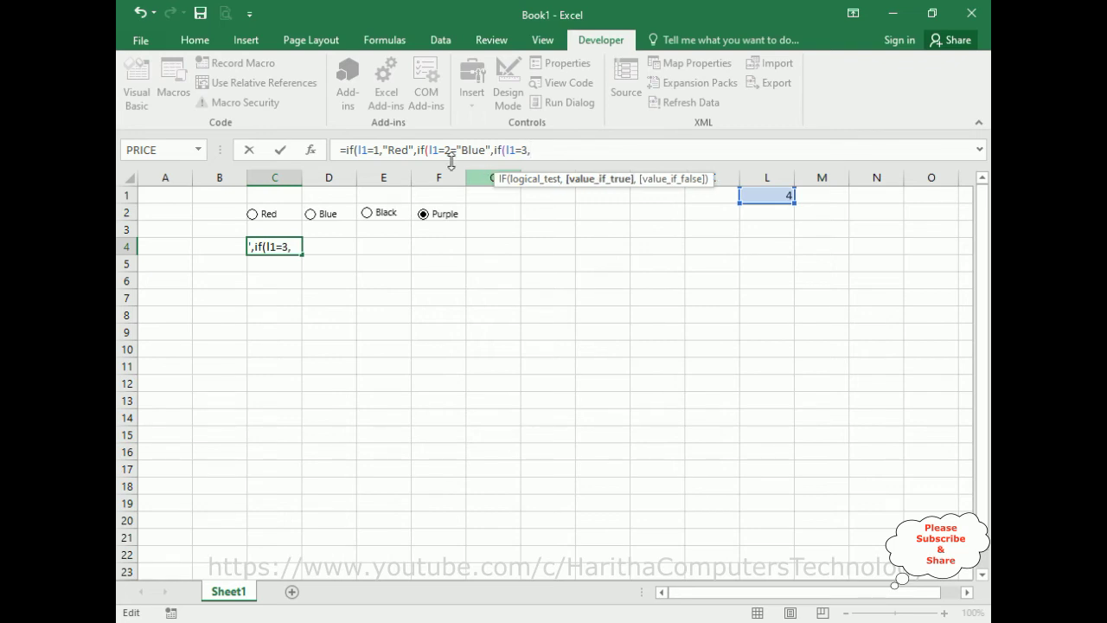
- Replace the equals sign before "Blue" in the C4 formula with a comma
left_click(460, 150)
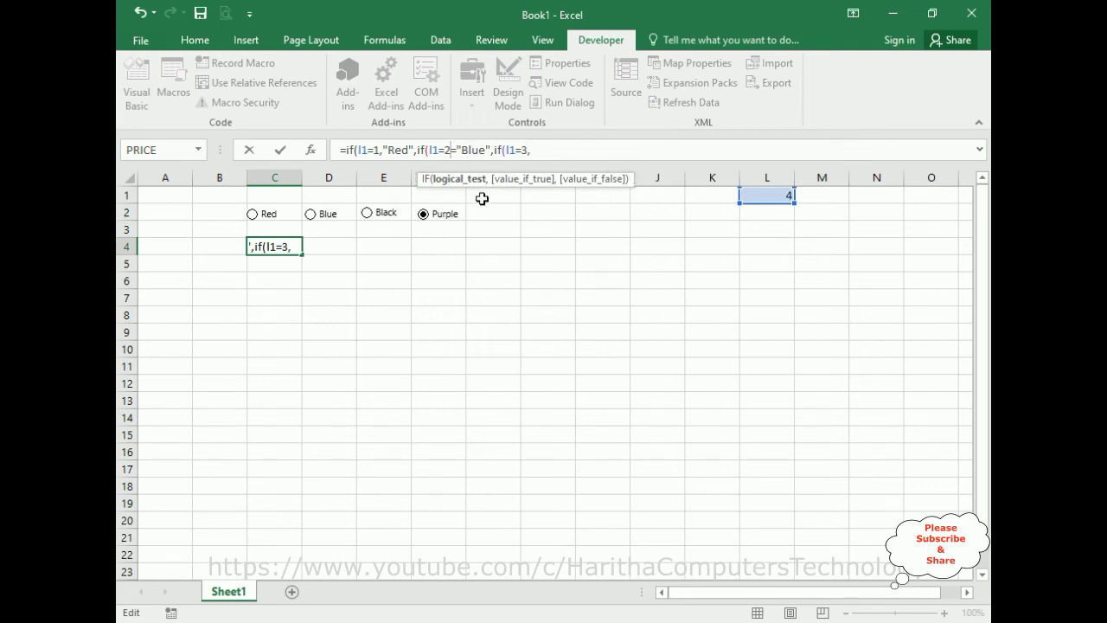
key("BackSpace")
type(",")
key("End")
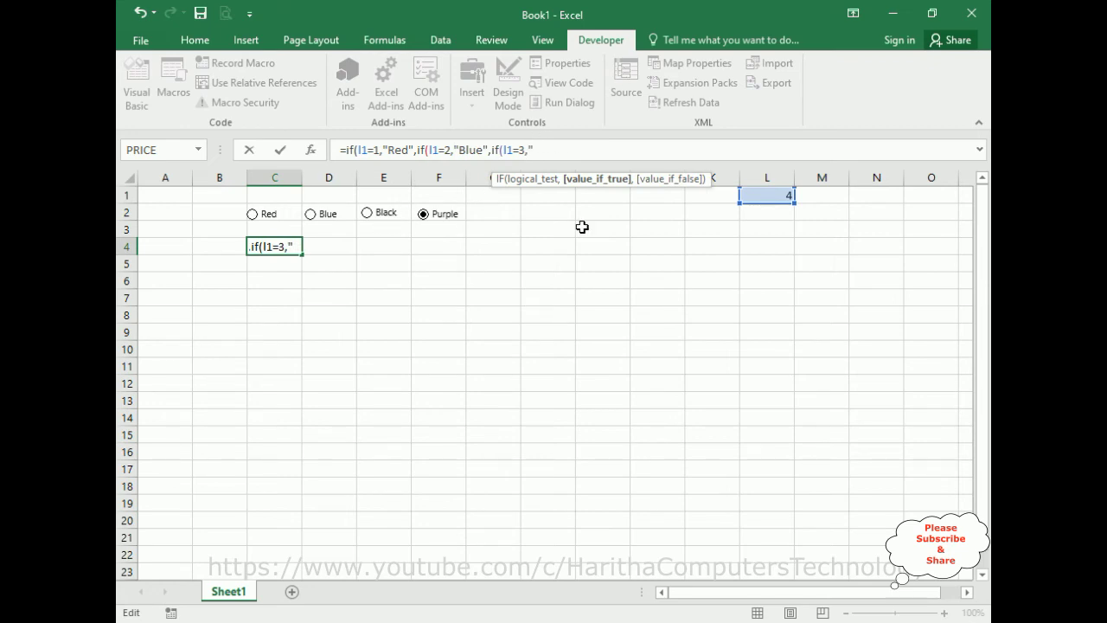
- Complete the C4 formula with "Black" for L1=3 and "False" as the fallback, close all three IFs and enter it
type("Black\",")
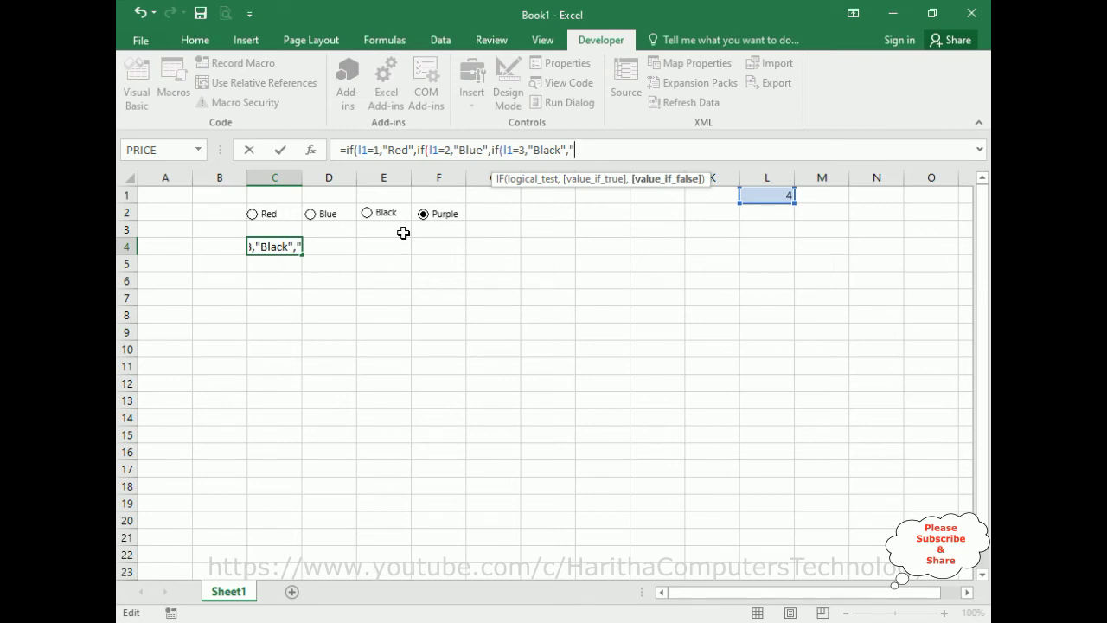
type("\"False\")")
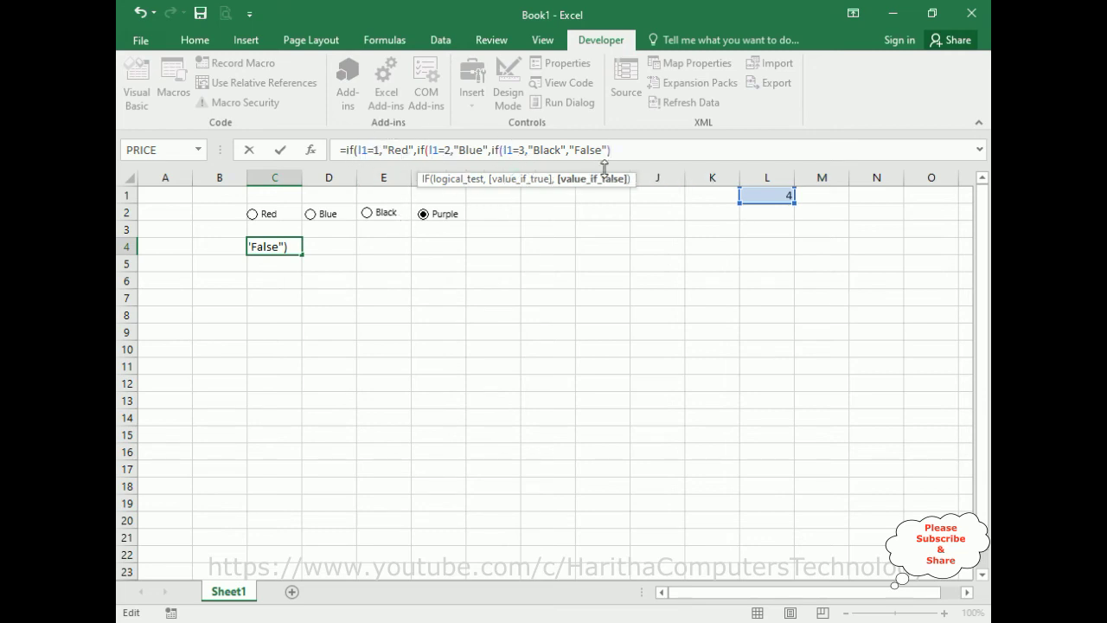
type("))")
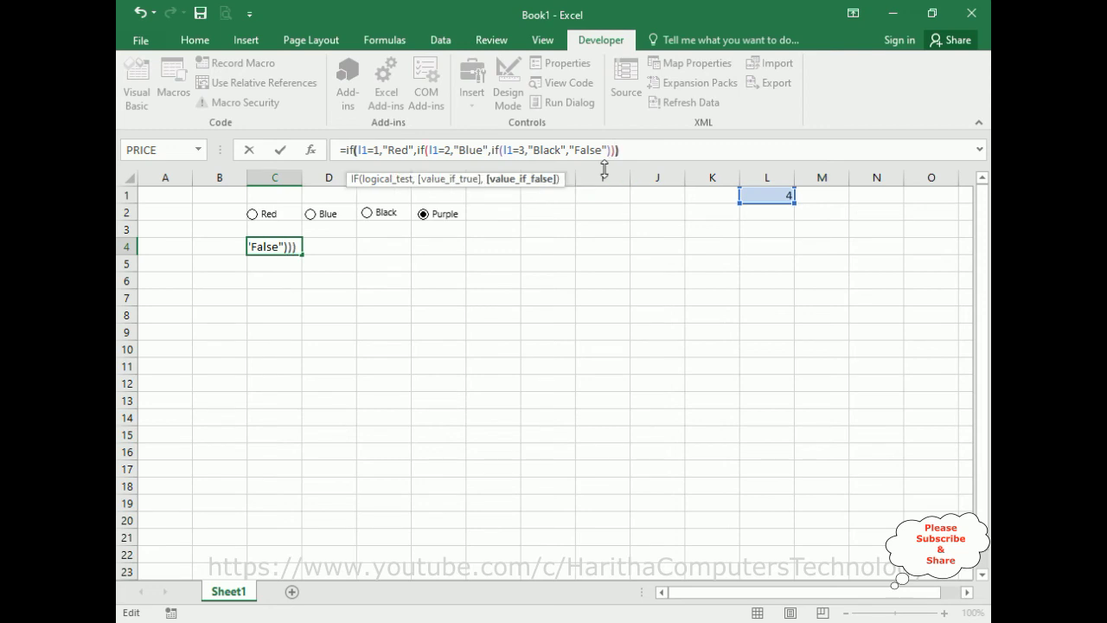
key("Return")
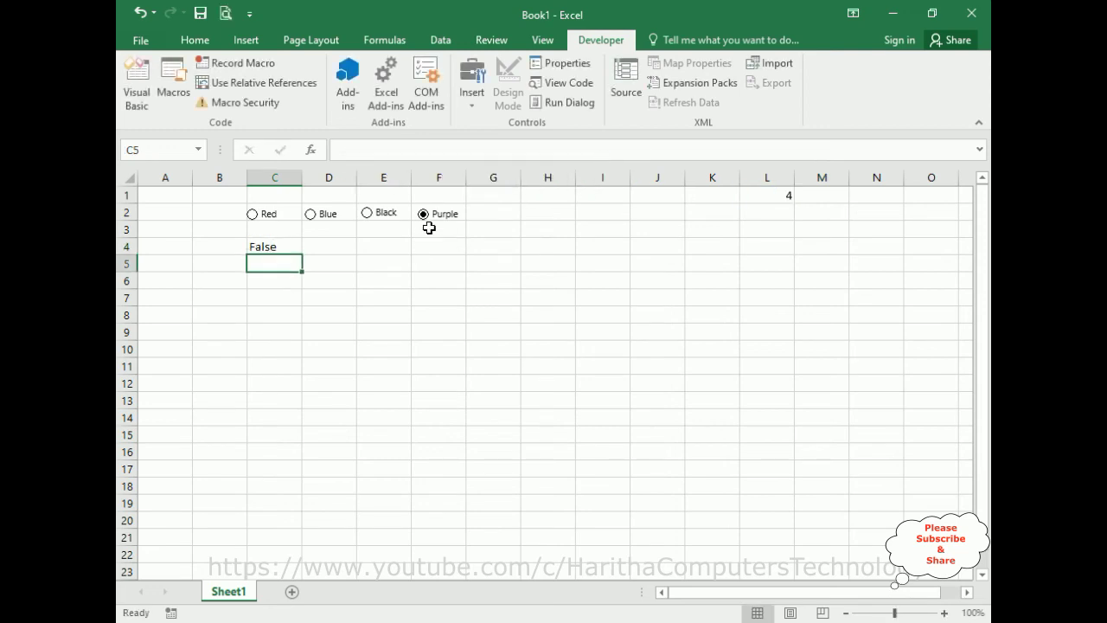
- Test the C4 formula by selecting the Black option button and the Purple one
left_click(366, 216)
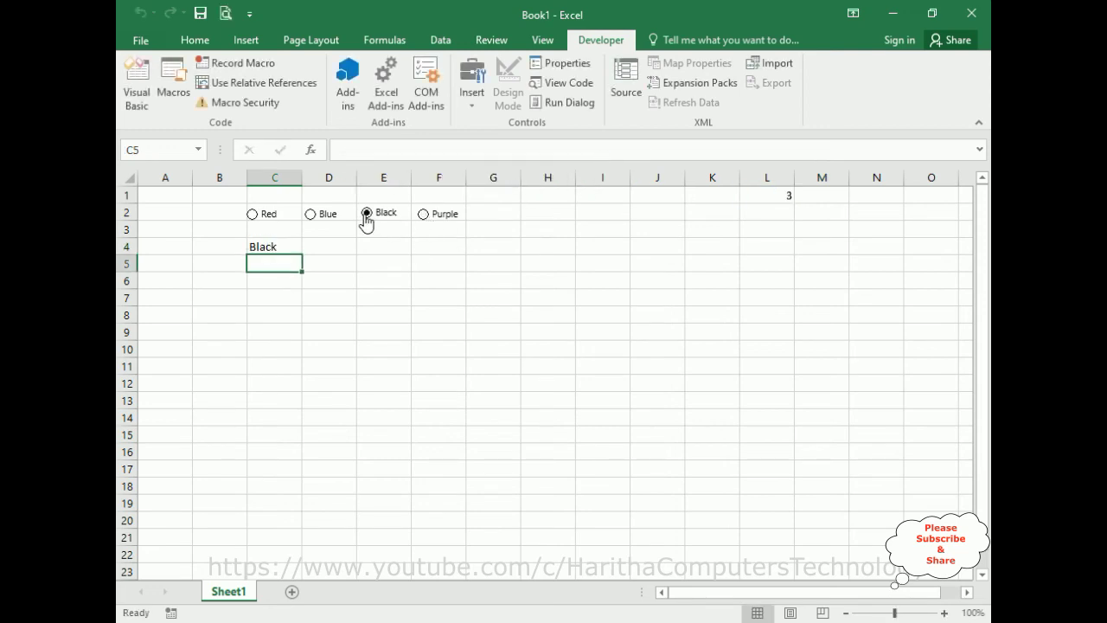
left_click(424, 216)
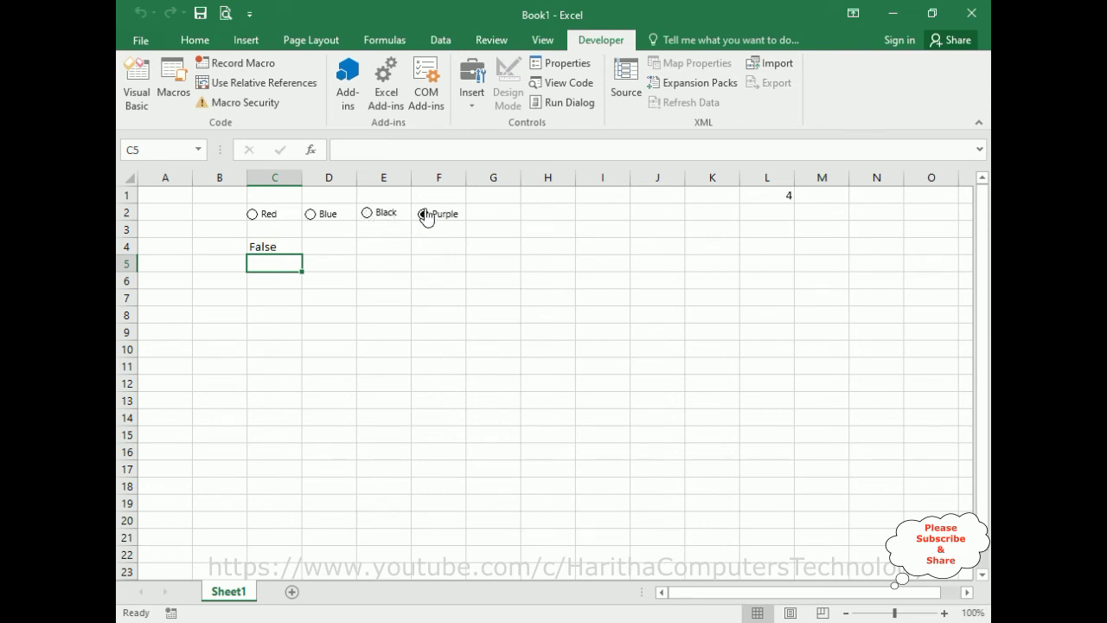
- Replace the "False" fallback in the C4 formula with "Purple" and enter it
left_click(279, 248)
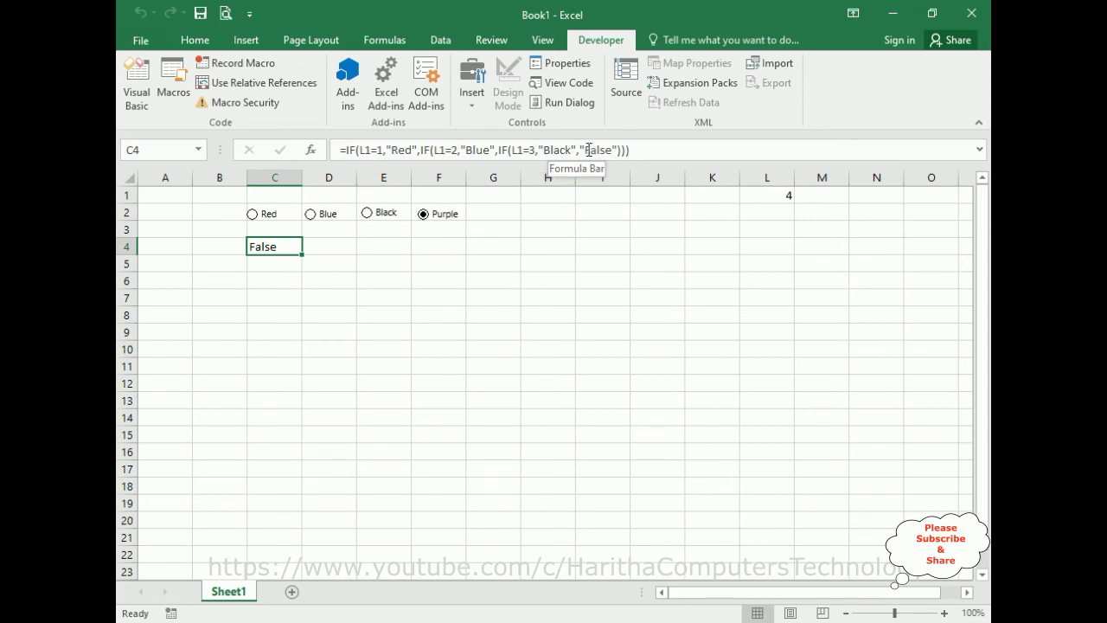
double_click(586, 150)
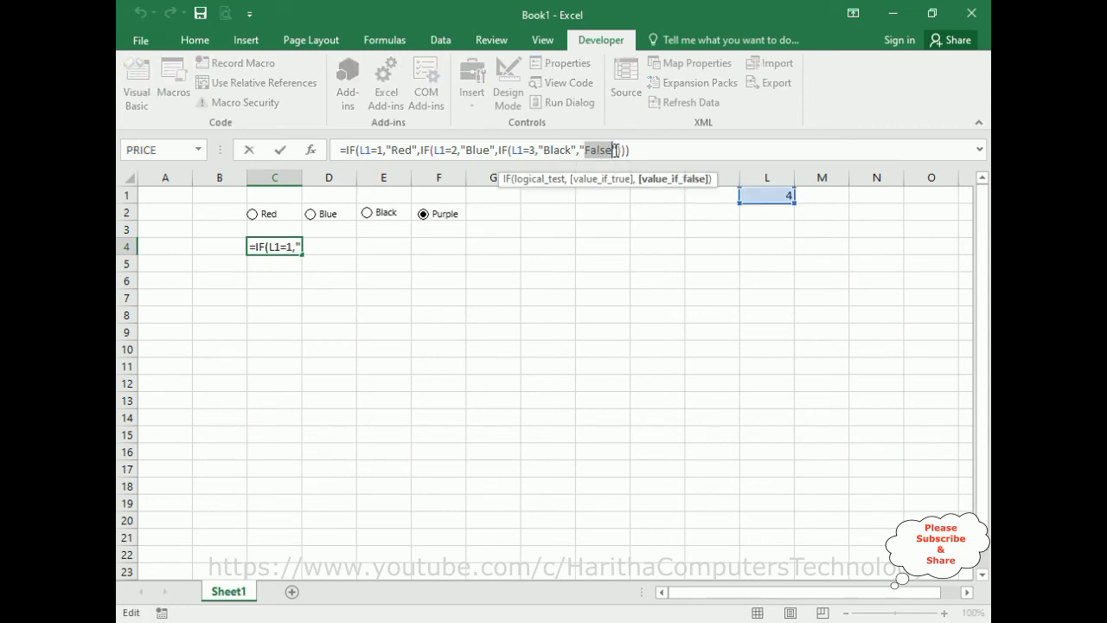
key("BackSpace")
type("Purple")
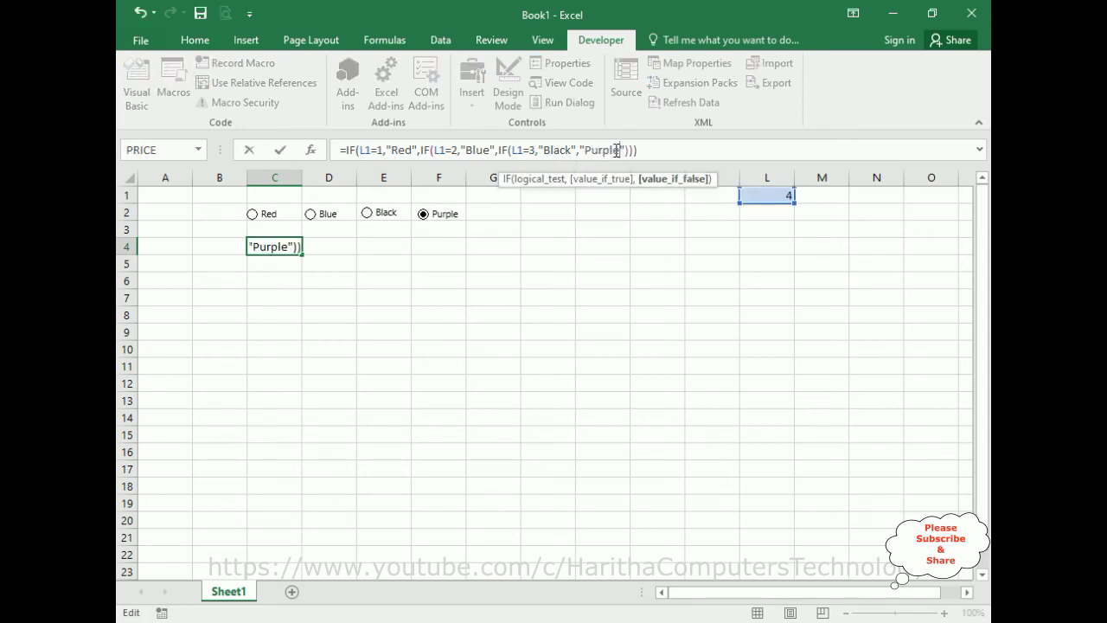
key("Return")
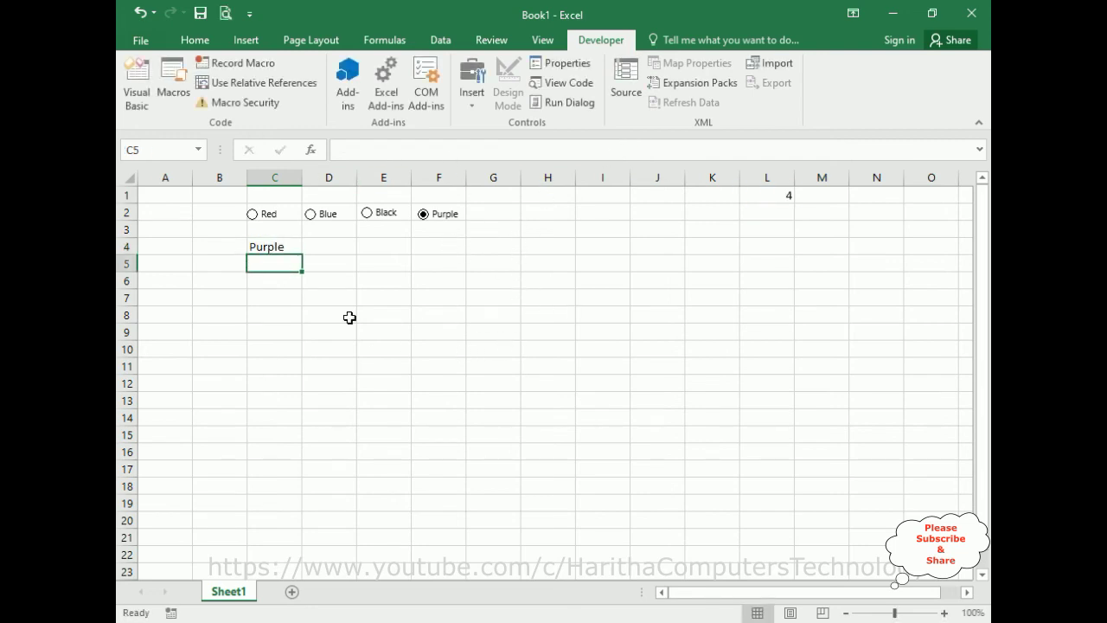
- Test the C4 formula by selecting the Red, Blue, Black and Purple option buttons in turn
left_click(252, 215)
left_click(312, 218)
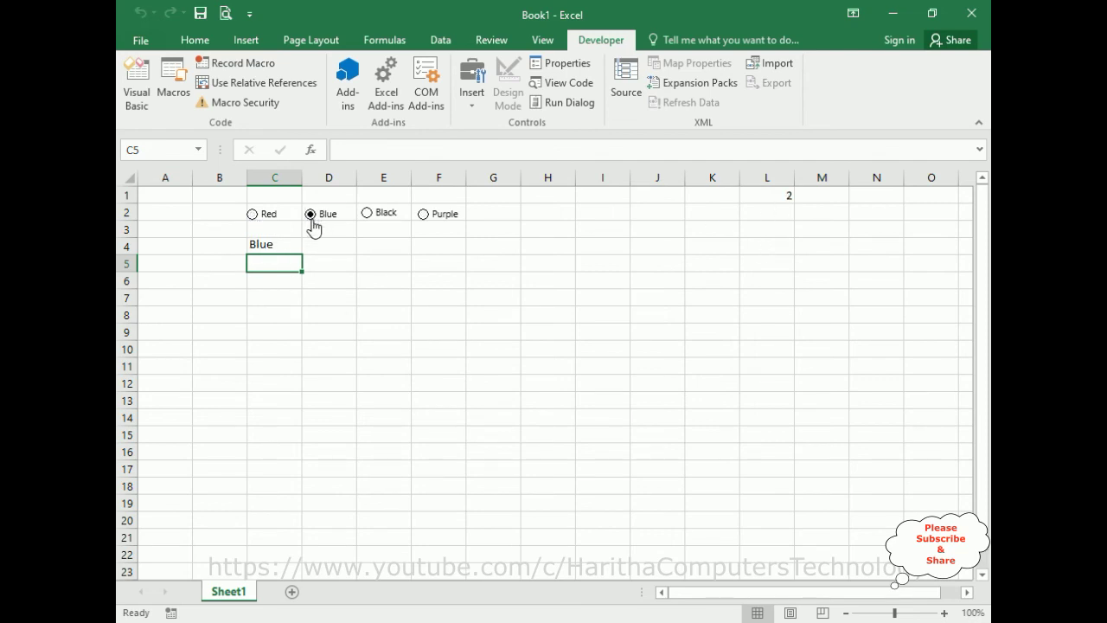
left_click(367, 214)
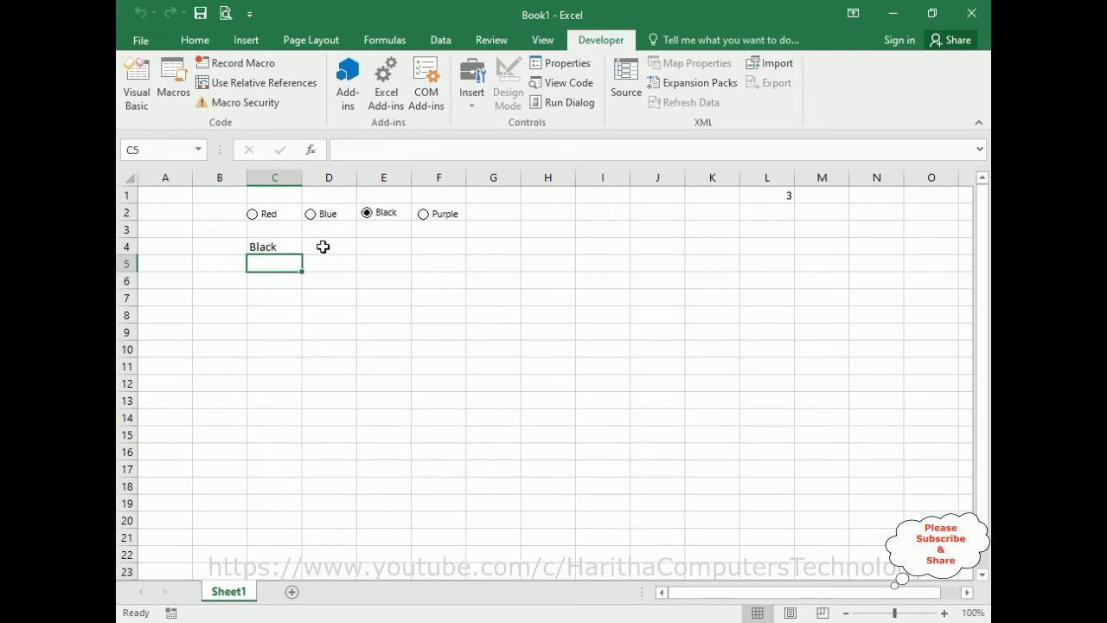
left_click(424, 214)
- Hide the linked value in cell L1 by setting its font colour to white
left_click(778, 194)
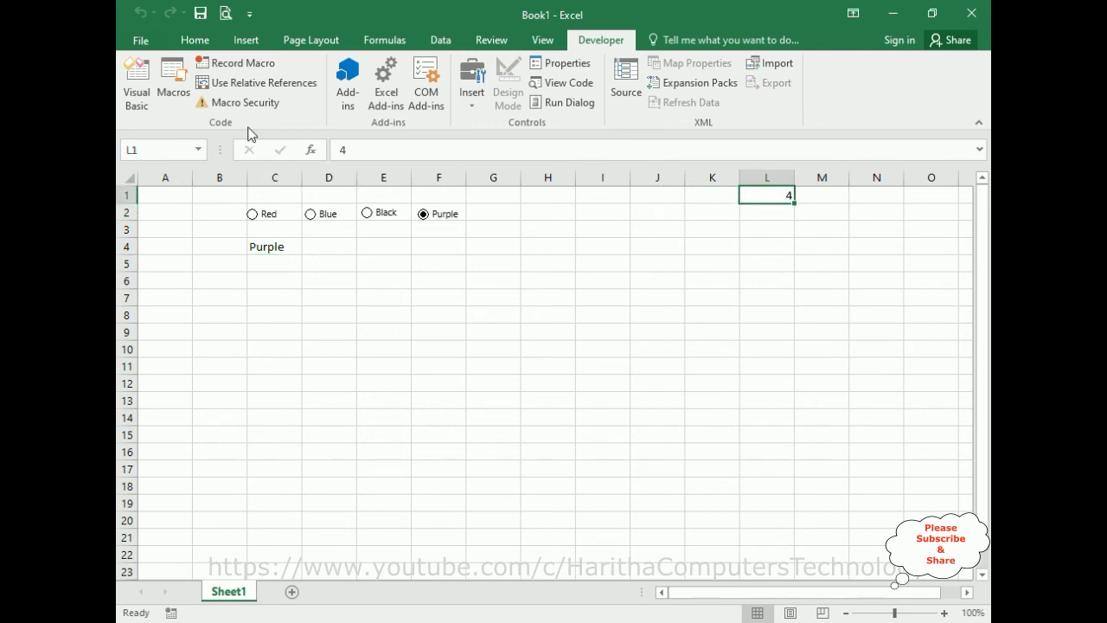
left_click(195, 40)
left_click(355, 96)
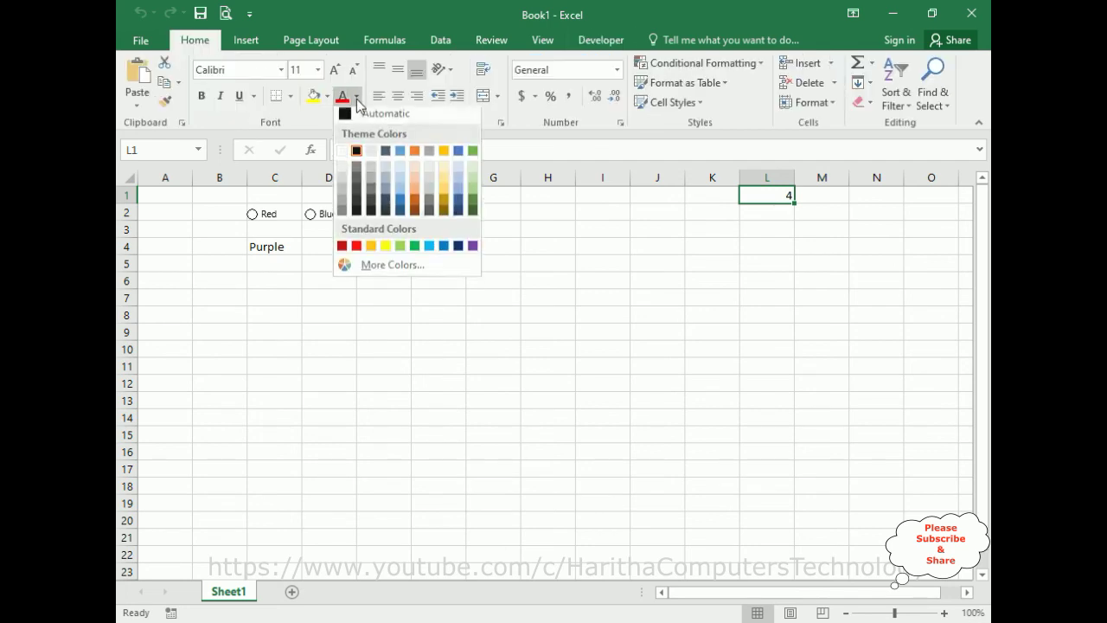
left_click(342, 157)
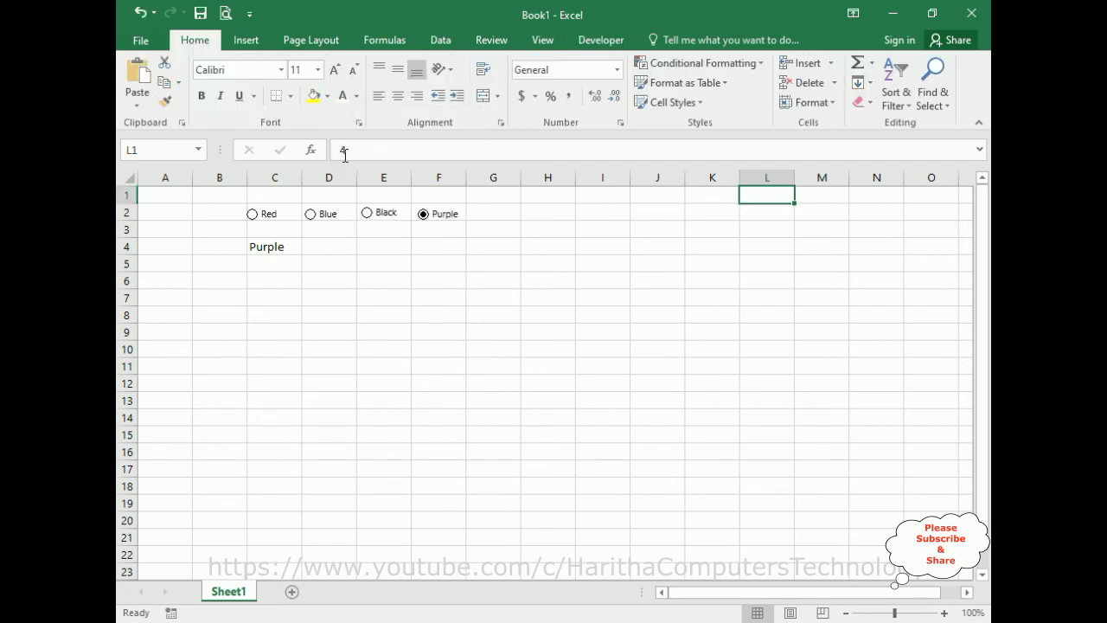
left_click(528, 230)
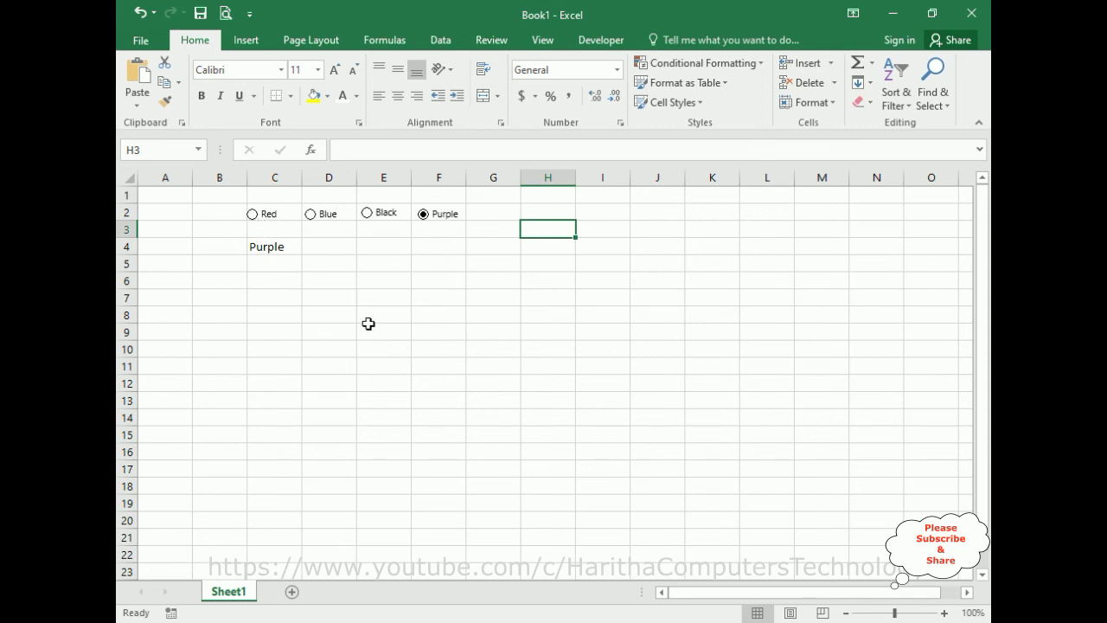
- Check the option buttons with the linked cell hidden by selecting Red, Blue, Purple and finally Black
left_click(258, 223)
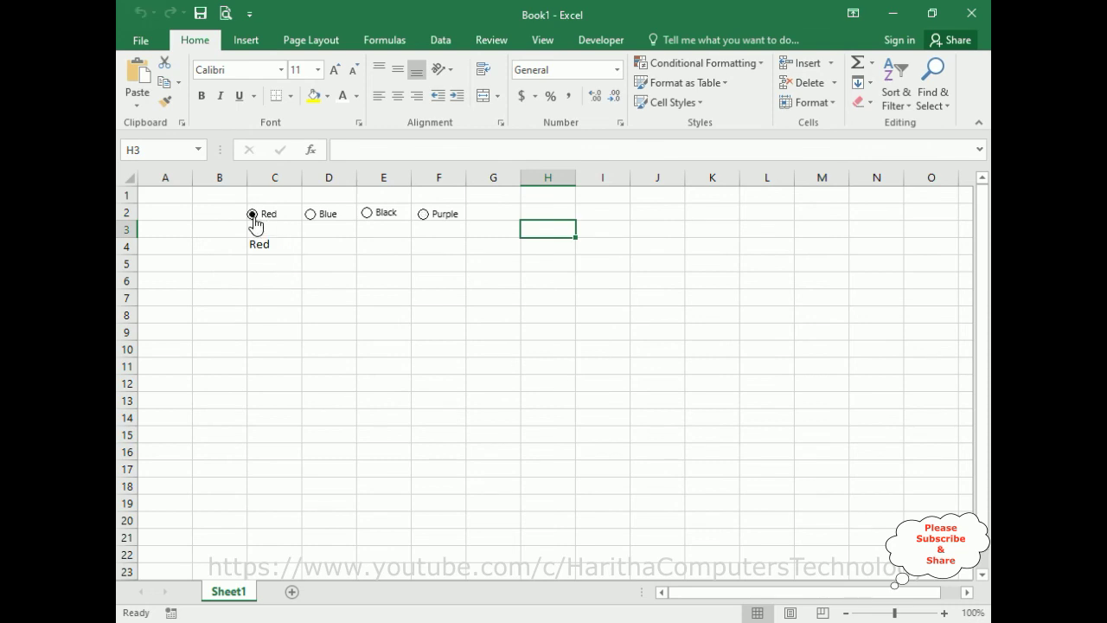
left_click(313, 223)
left_click(425, 216)
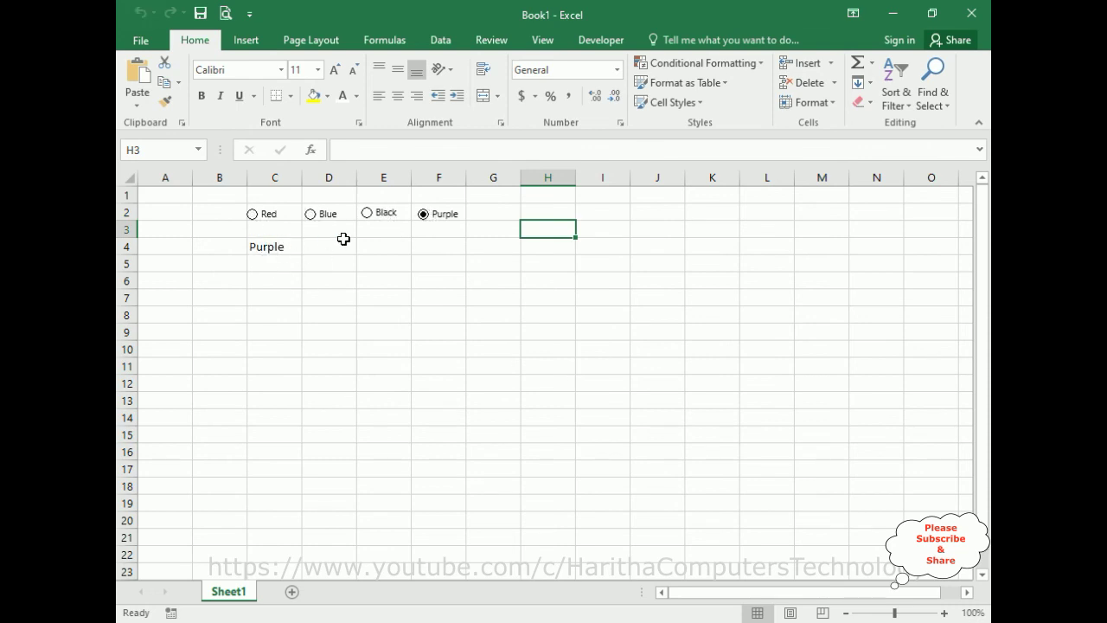
left_click(368, 216)
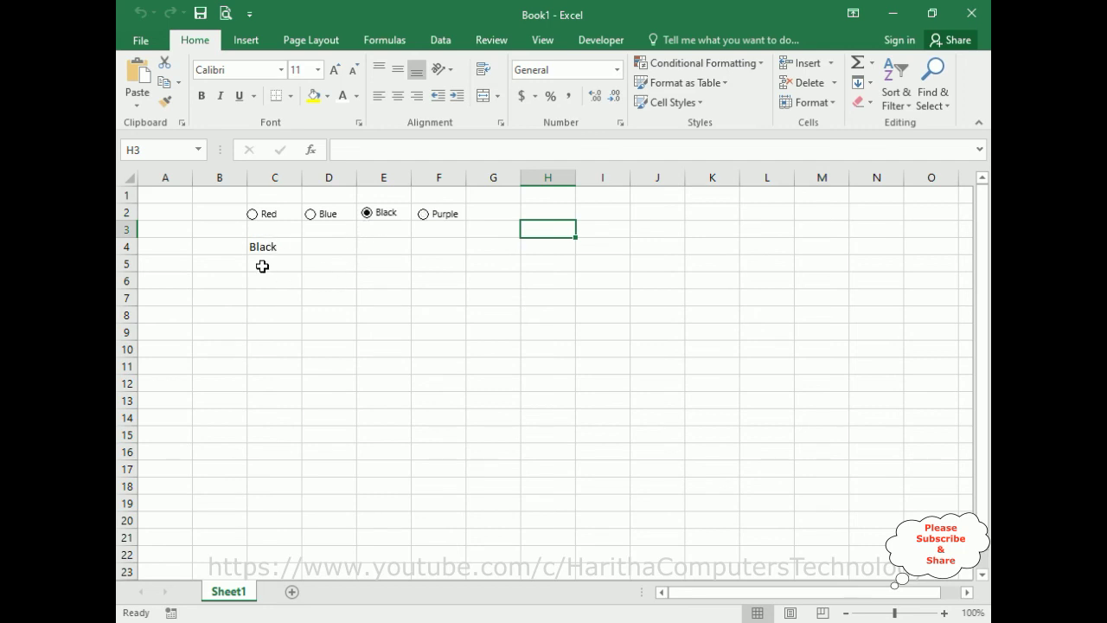